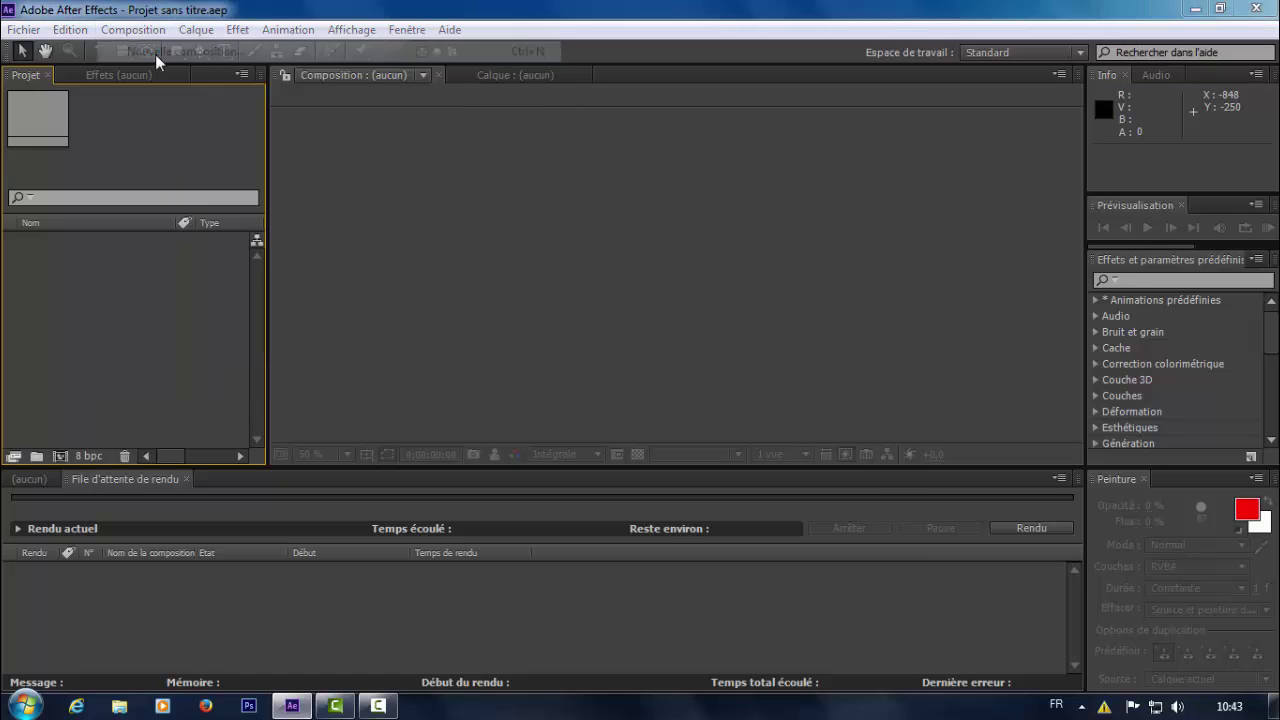
- Create Composition 1 with the HDV/HDTV 720 29,97 preset and a duration of 0;00;03;00
{"action": "left_click", "coordinate": [560, 441]}
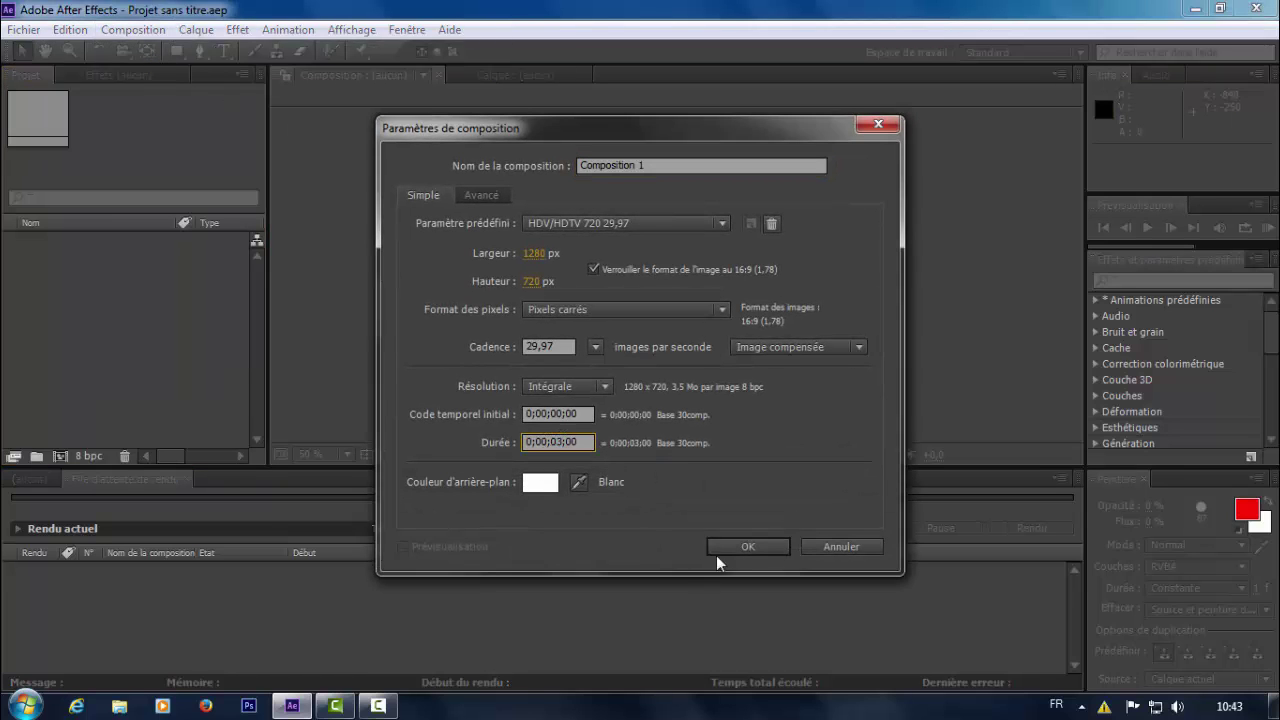
{"action": "left_click", "coordinate": [748, 546]}
- Import the Voiture video file from Nouveau dossier into the project
{"action": "right_click", "coordinate": [108, 298]}
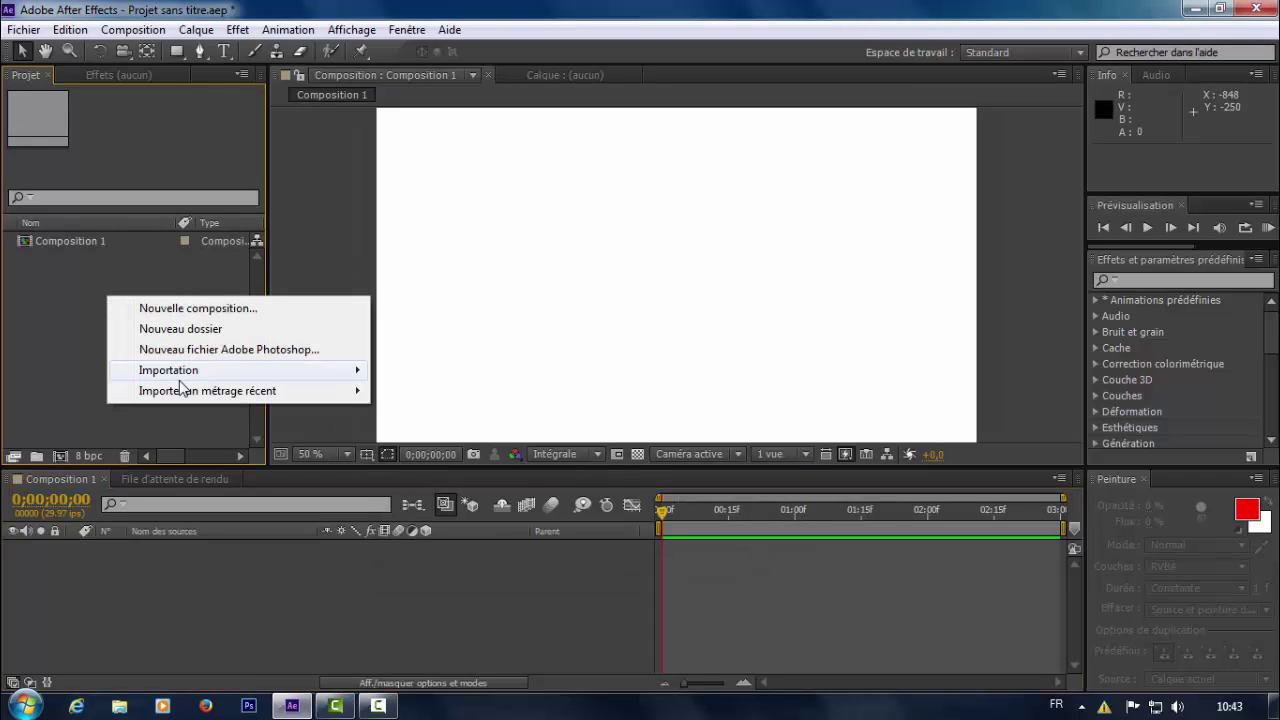
{"action": "mouse_move", "coordinate": [180, 372]}
{"action": "left_click", "coordinate": [416, 375]}
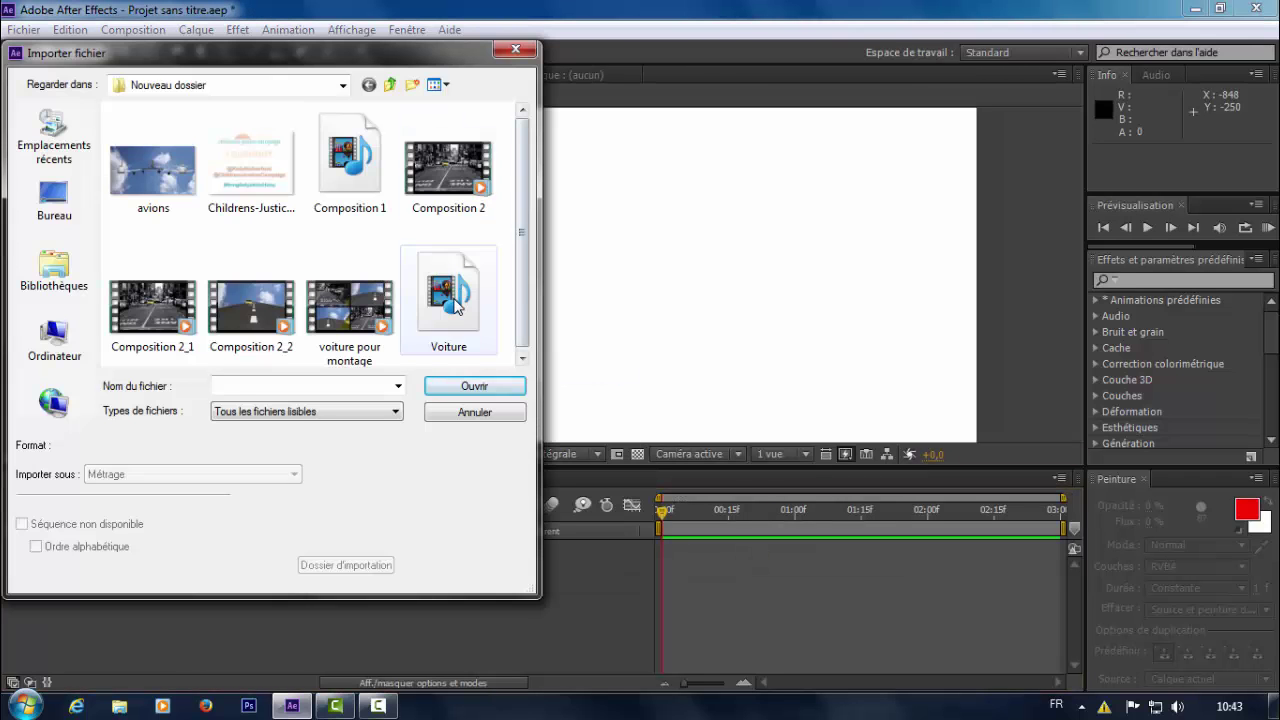
{"action": "left_click", "coordinate": [450, 290]}
{"action": "left_click", "coordinate": [505, 385]}
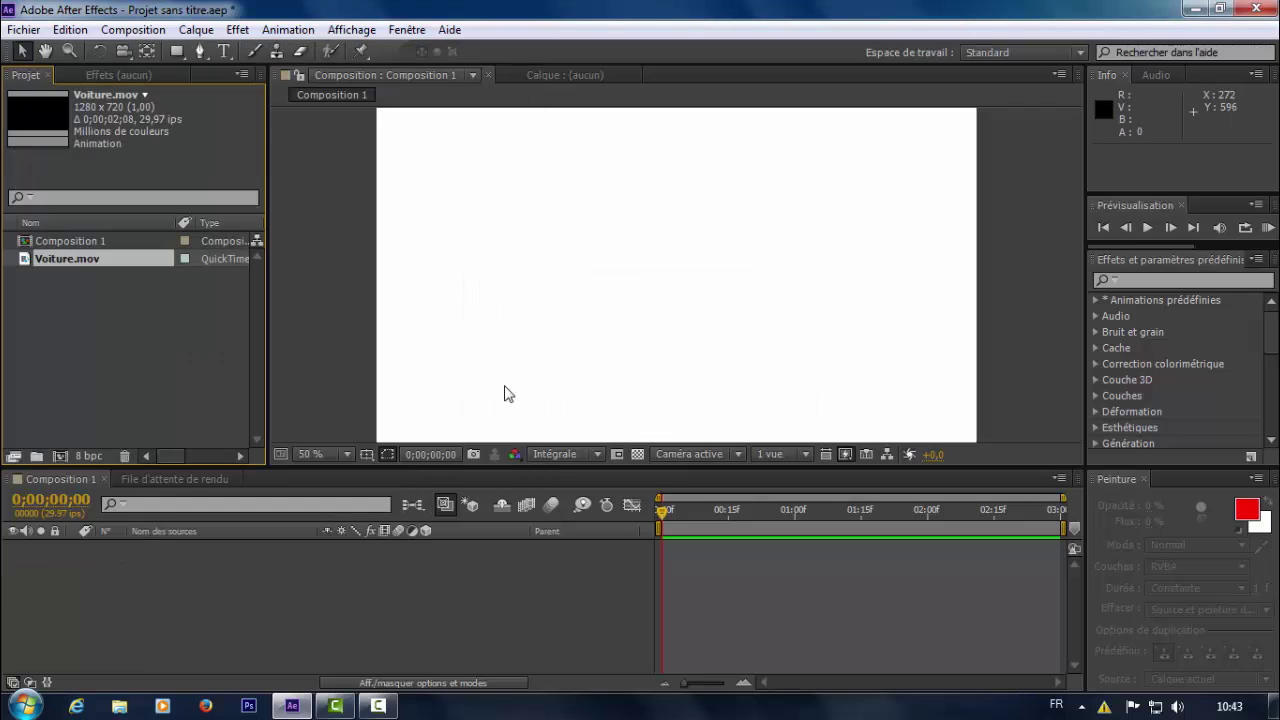
- Add Voiture.mov to the Composition 1 timeline and shorten the work area to end with the clip
{"action": "left_click_drag", "start_coordinate": [65, 258], "coordinate": [63, 546]}
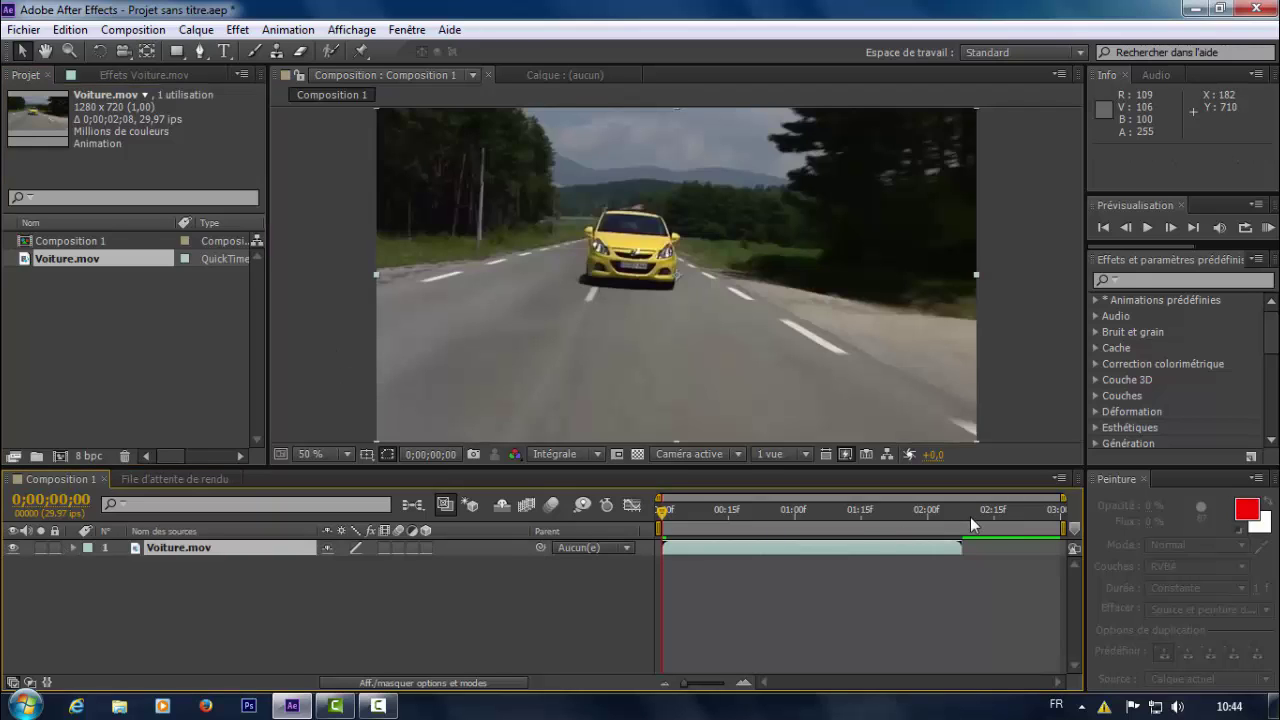
{"action": "left_click_drag", "start_coordinate": [1064, 528], "coordinate": [965, 528]}
{"action": "left_click_drag", "start_coordinate": [1062, 497], "coordinate": [970, 497]}
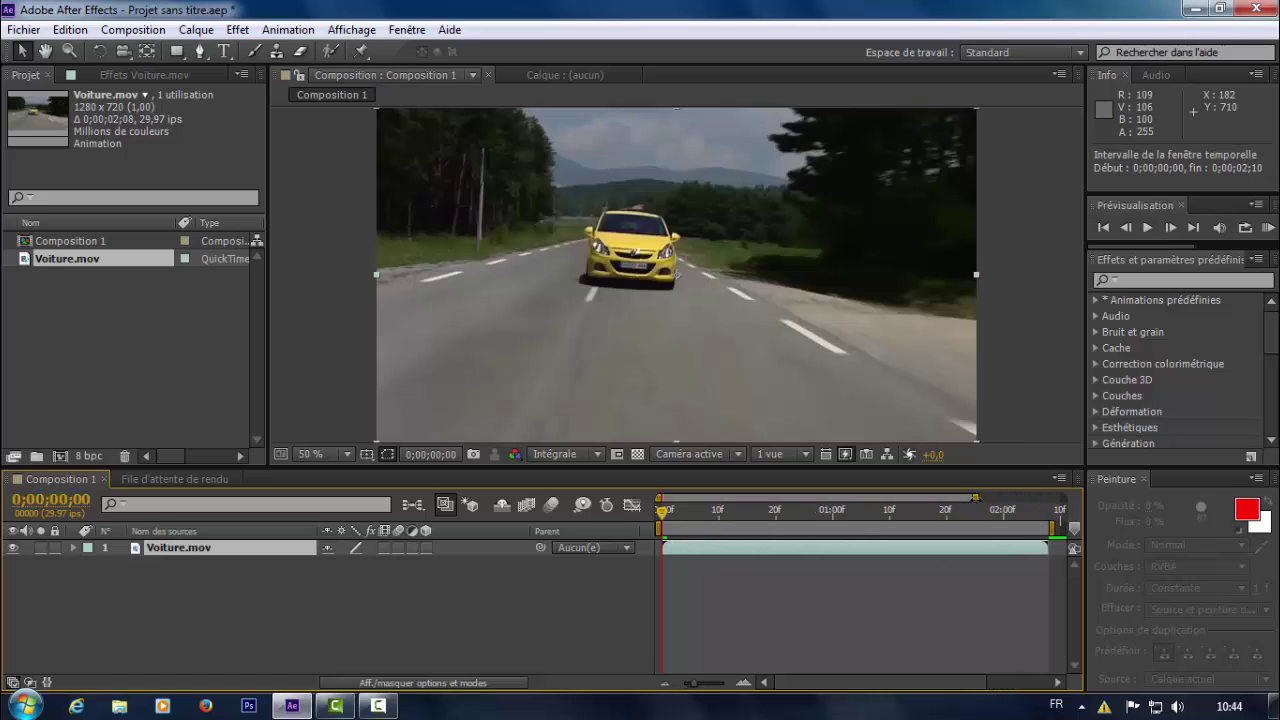
- Open the Voiture.mov layer for Roto Brush work and paint a first foreground stroke over the yellow car on the first frame
{"action": "double_click", "coordinate": [170, 549]}
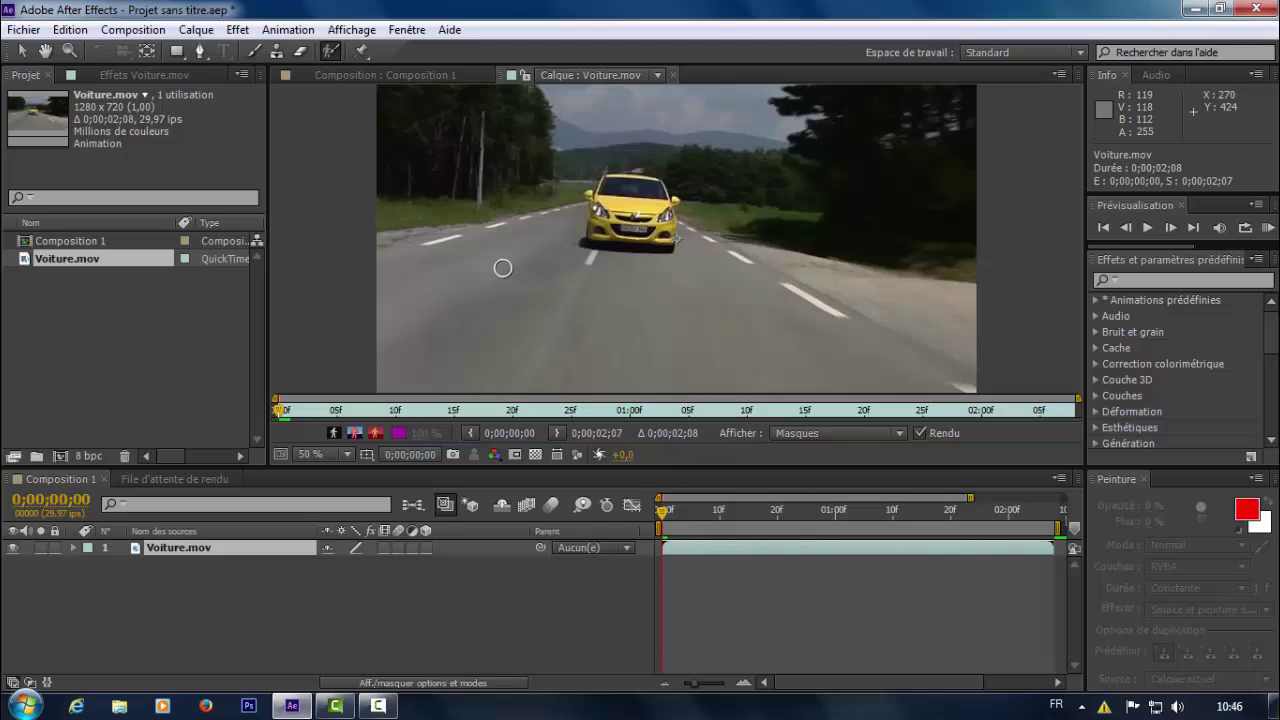
{"action": "mouse_move", "coordinate": [503, 268]}
{"action": "left_mouse_down"}
{"action": "mouse_move", "coordinate": [549, 268]}
{"action": "mouse_move", "coordinate": [503, 268]}
{"action": "left_mouse_up"}
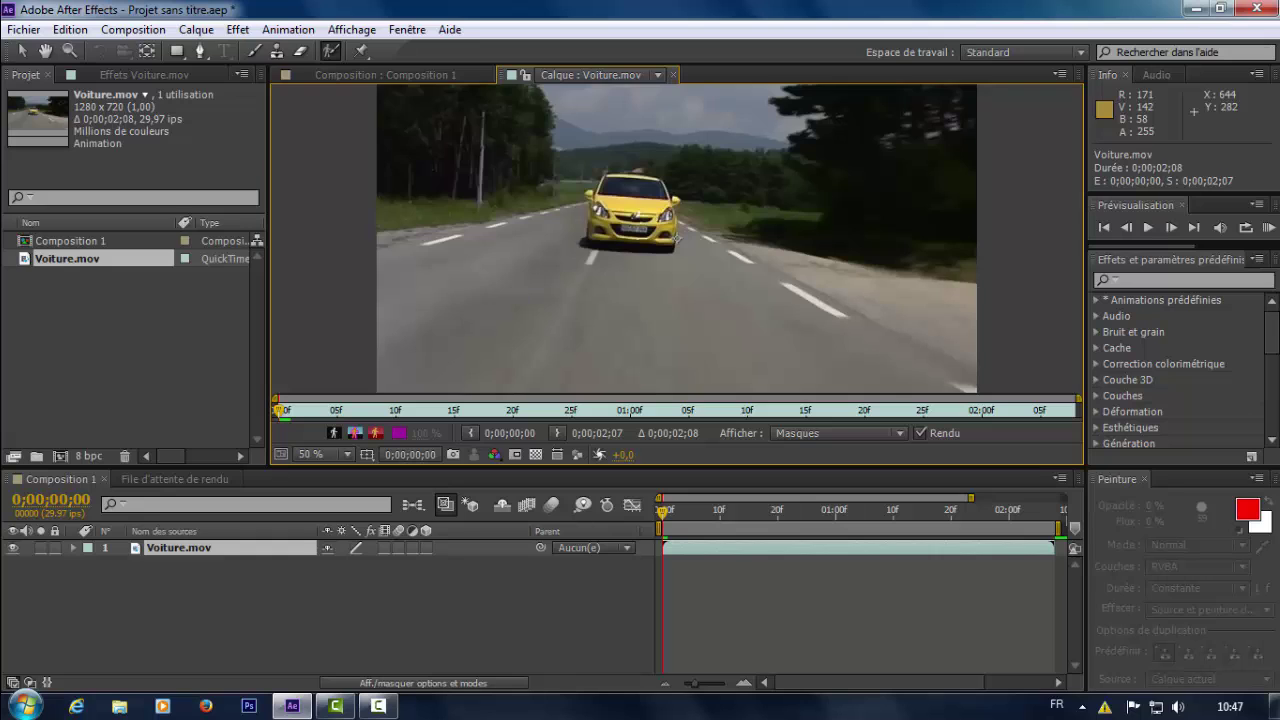
{"action": "scroll", "coordinate": [676, 238], "scroll_direction": "up", "scroll_amount": 3}
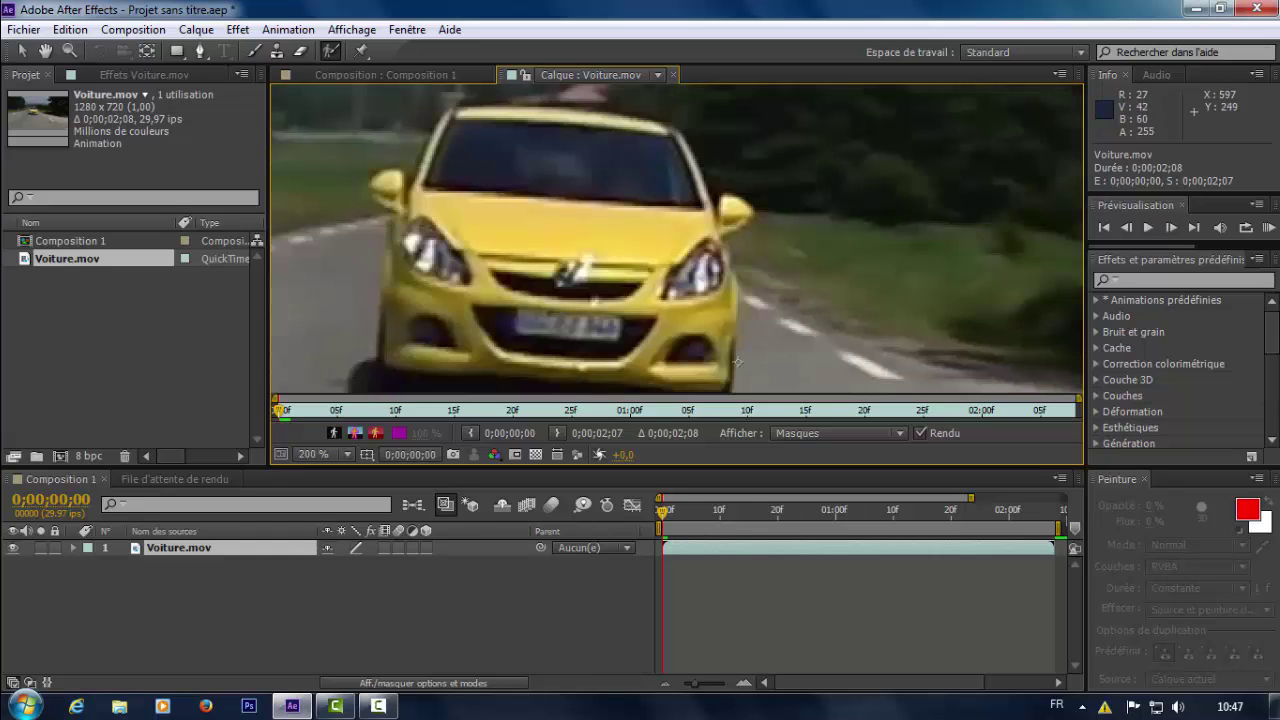
{"action": "mouse_move", "coordinate": [665, 135]}
{"action": "left_mouse_down"}
{"action": "mouse_move", "coordinate": [455, 137]}
{"action": "mouse_move", "coordinate": [433, 218]}
{"action": "mouse_move", "coordinate": [460, 265]}
{"action": "mouse_move", "coordinate": [590, 305]}
{"action": "mouse_move", "coordinate": [680, 245]}
{"action": "left_mouse_up"}
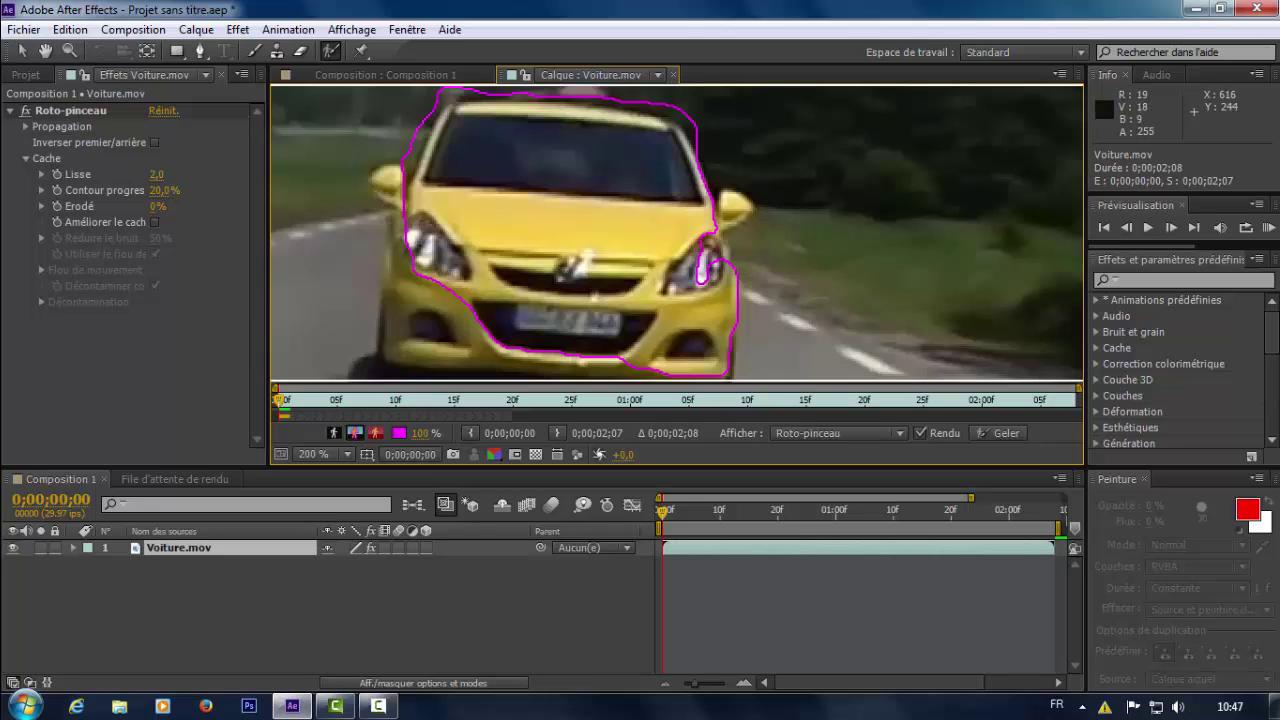
- Exclude the background beside the windshield's right edge and add the right mirror and headlight to the Roto Brush selection
{"action": "left_click", "coordinate": [704, 138]}
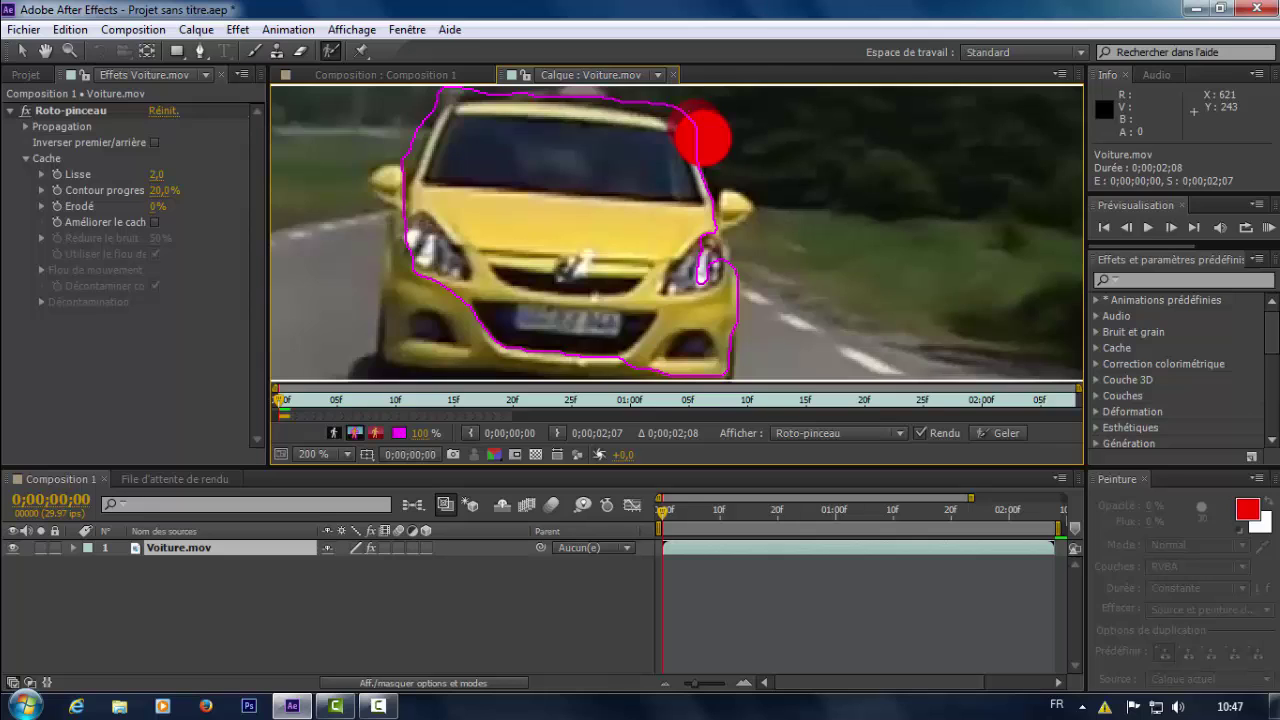
{"action": "mouse_move", "coordinate": [704, 138]}
{"action": "left_mouse_down"}
{"action": "mouse_move", "coordinate": [662, 112]}
{"action": "mouse_move", "coordinate": [655, 127]}
{"action": "mouse_move", "coordinate": [675, 130]}
{"action": "mouse_move", "coordinate": [697, 195]}
{"action": "mouse_move", "coordinate": [738, 216]}
{"action": "mouse_move", "coordinate": [723, 274]}
{"action": "left_mouse_up"}
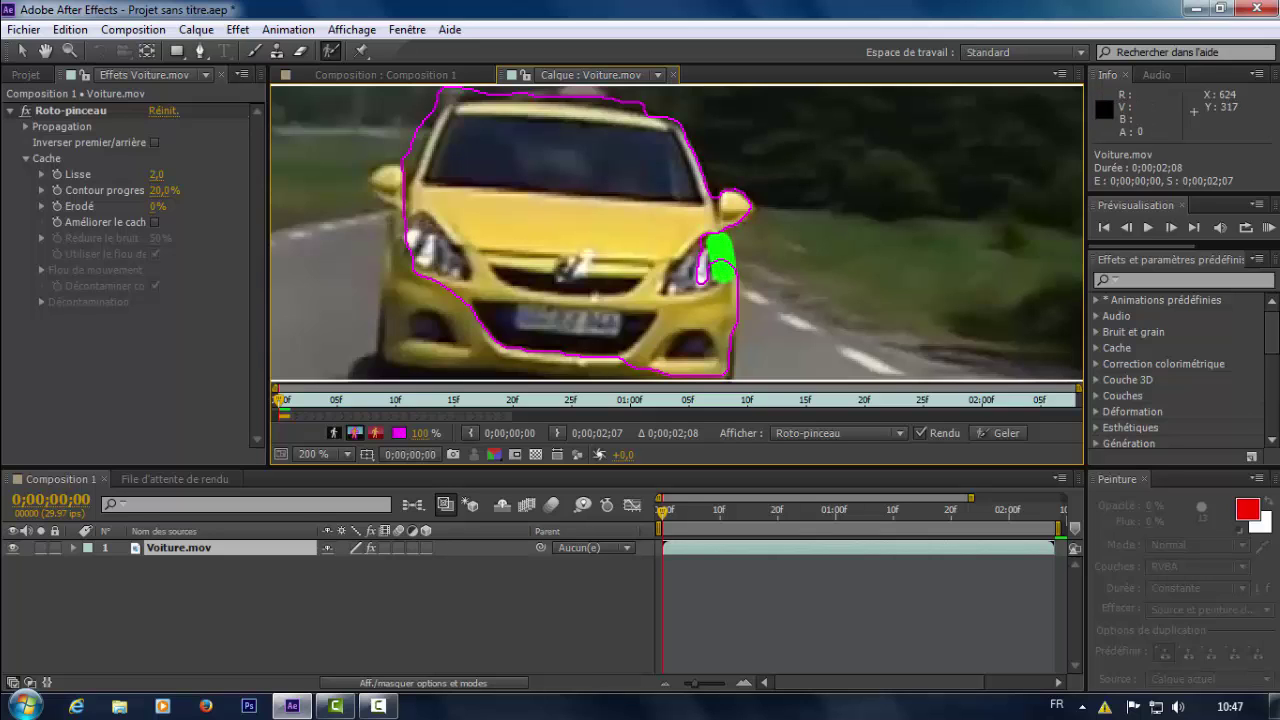
{"action": "left_click", "coordinate": [735, 241], "text": "alt"}
- Exclude the background above the roof and bring the left mirror into the Roto Brush selection
{"action": "left_click_drag", "start_coordinate": [645, 106], "coordinate": [453, 98]}
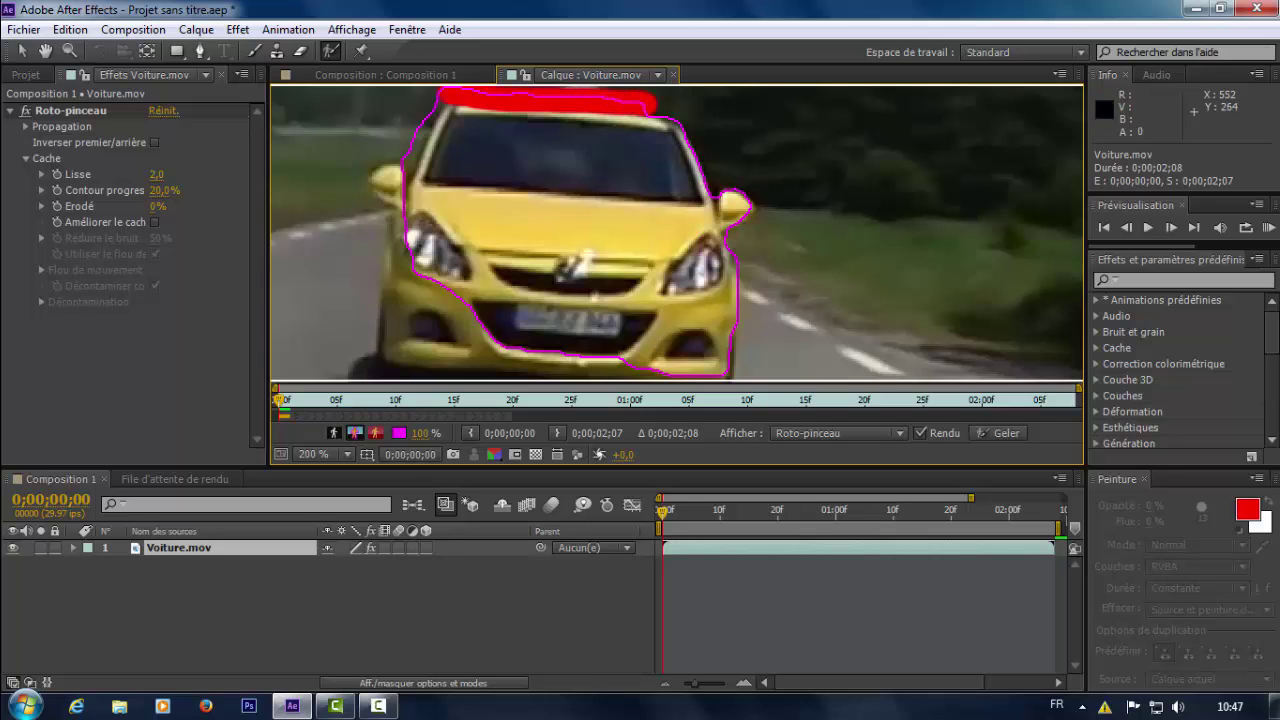
{"action": "left_click", "coordinate": [45, 51]}
{"action": "left_click_drag", "start_coordinate": [530, 200], "coordinate": [531, 240]}
{"action": "left_click", "coordinate": [331, 51]}
{"action": "mouse_move", "coordinate": [640, 160]}
{"action": "left_mouse_down"}
{"action": "mouse_move", "coordinate": [466, 155]}
{"action": "mouse_move", "coordinate": [630, 142]}
{"action": "mouse_move", "coordinate": [402, 187]}
{"action": "left_mouse_up"}
{"action": "left_click", "coordinate": [628, 145], "text": "alt"}
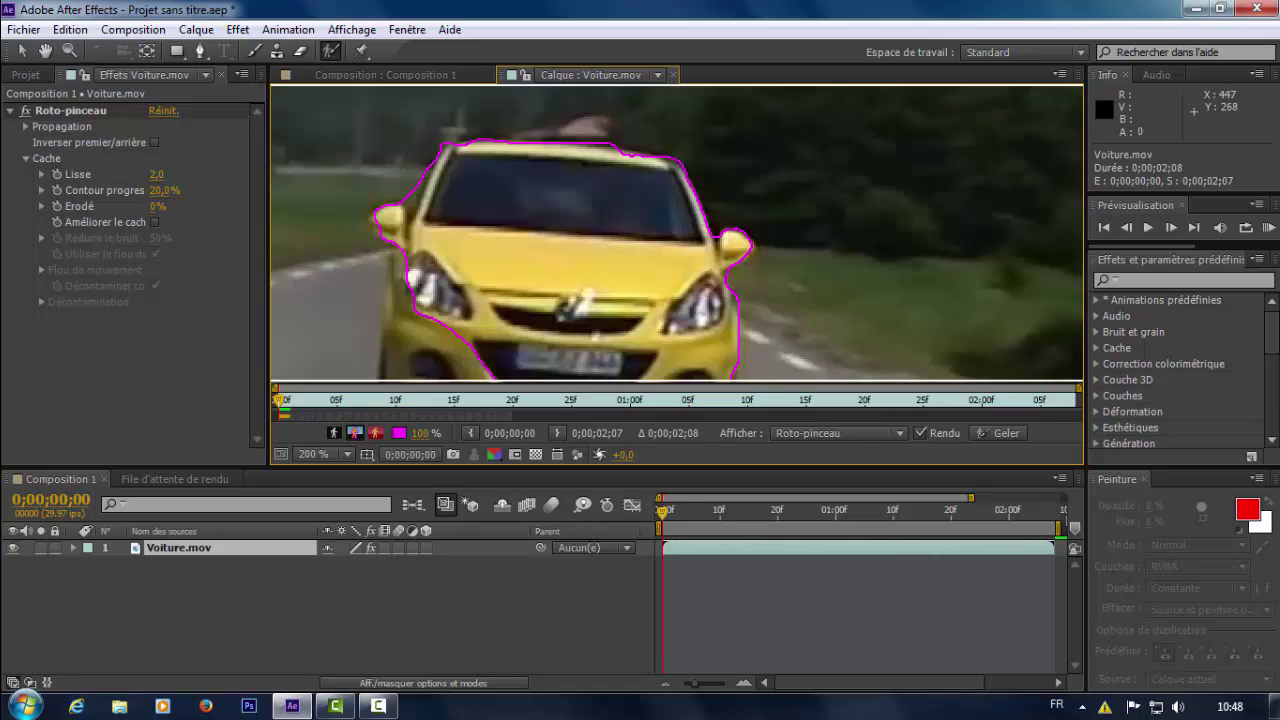
{"action": "left_click", "coordinate": [380, 225]}
- Extend the Roto Brush selection over the car's lower left body, bumper and the shadow underneath
{"action": "key", "text": "space"}
{"action": "mouse_move", "coordinate": [438, 265]}
{"action": "left_mouse_down"}
{"action": "mouse_move", "coordinate": [443, 199]}
{"action": "mouse_move", "coordinate": [402, 315]}
{"action": "mouse_move", "coordinate": [628, 318]}
{"action": "mouse_move", "coordinate": [653, 330]}
{"action": "left_mouse_up"}
{"action": "key", "text": "space"}
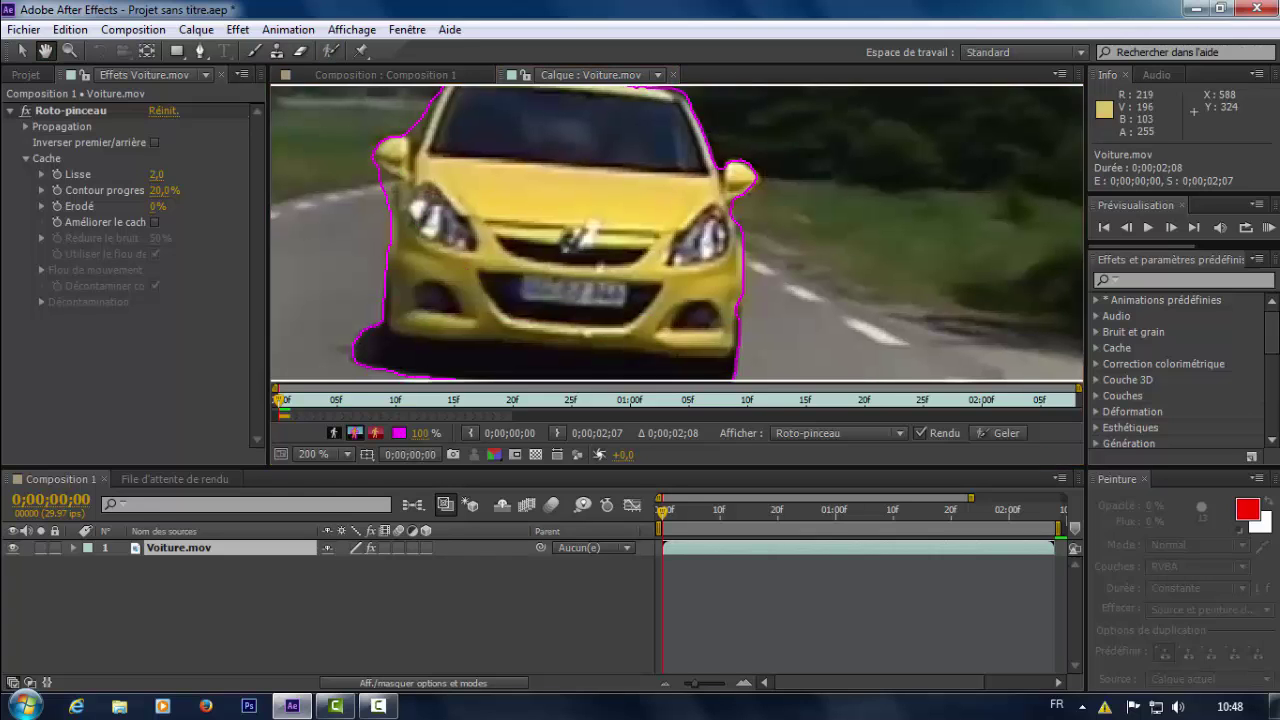
{"action": "left_click_drag", "start_coordinate": [568, 340], "coordinate": [562, 254]}
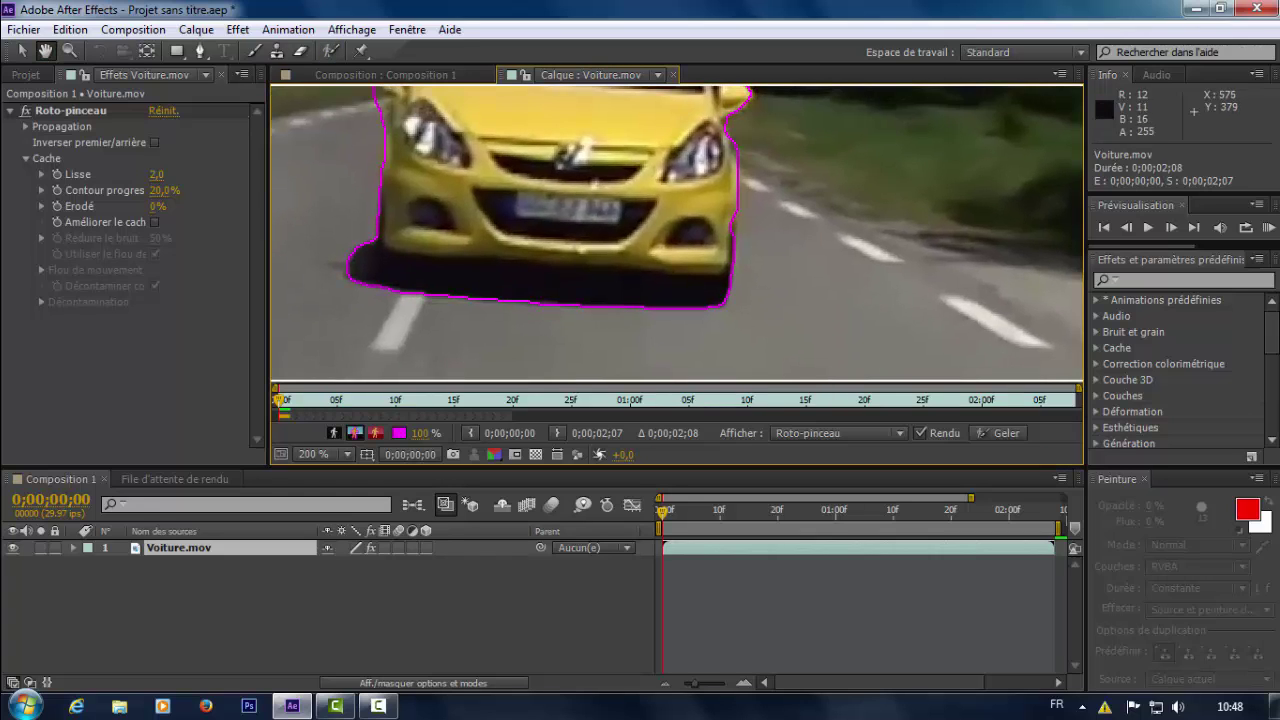
{"action": "left_click_drag", "start_coordinate": [566, 122], "coordinate": [583, 305]}
{"action": "left_click_drag", "start_coordinate": [580, 238], "coordinate": [592, 197]}
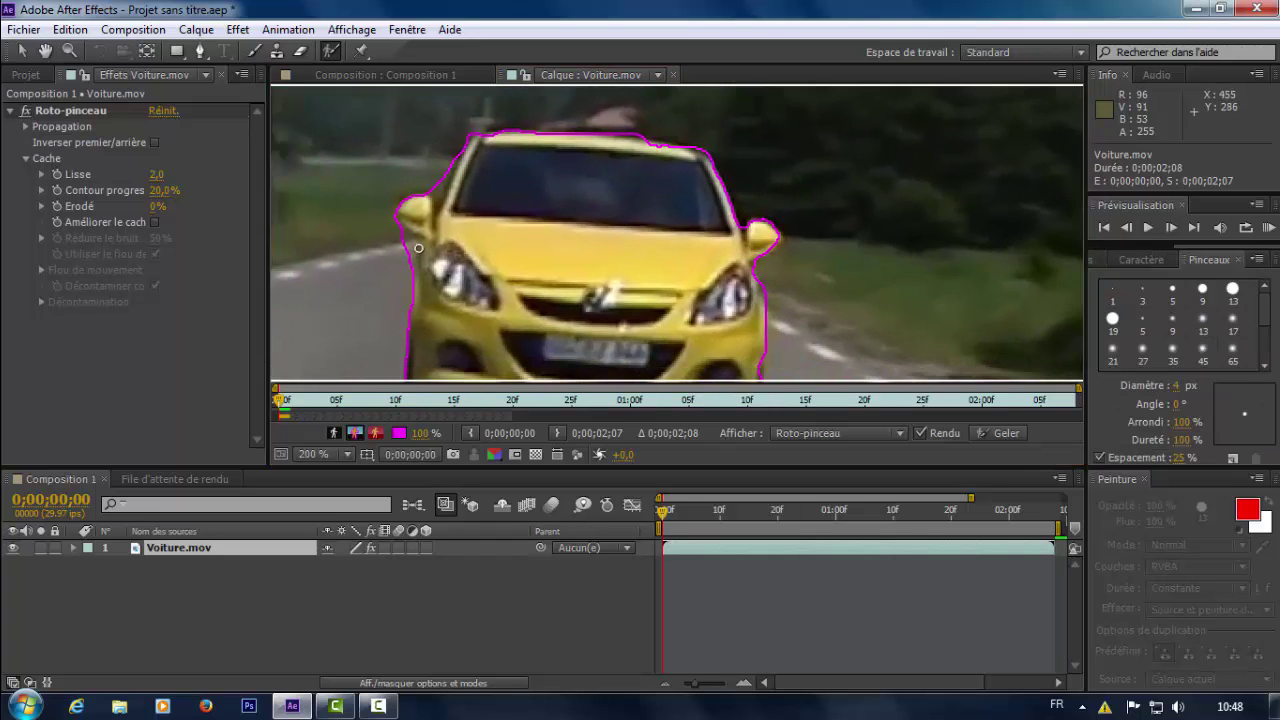
- Refine the selection edge below the left mirror and along the roof with a small Roto Brush
{"action": "left_click", "coordinate": [416, 249]}
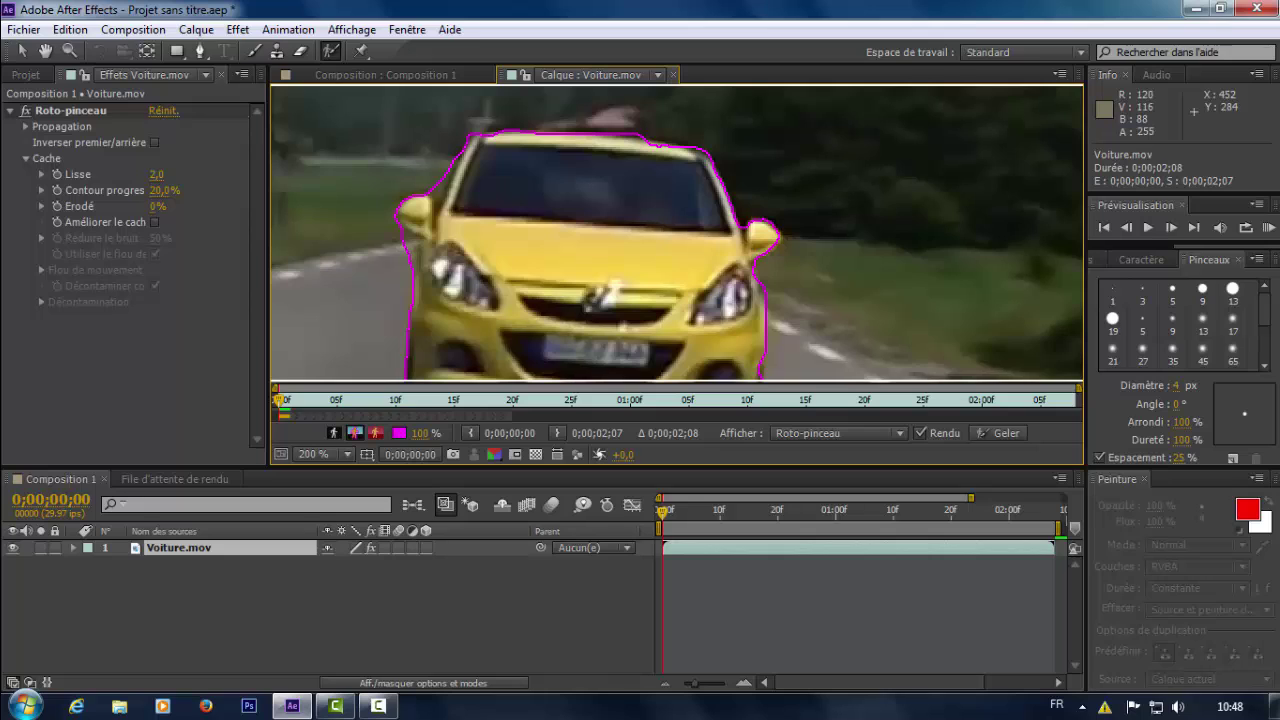
{"action": "left_click_drag", "start_coordinate": [402, 236], "coordinate": [420, 260]}
{"action": "left_click_drag", "start_coordinate": [486, 138], "coordinate": [693, 151]}
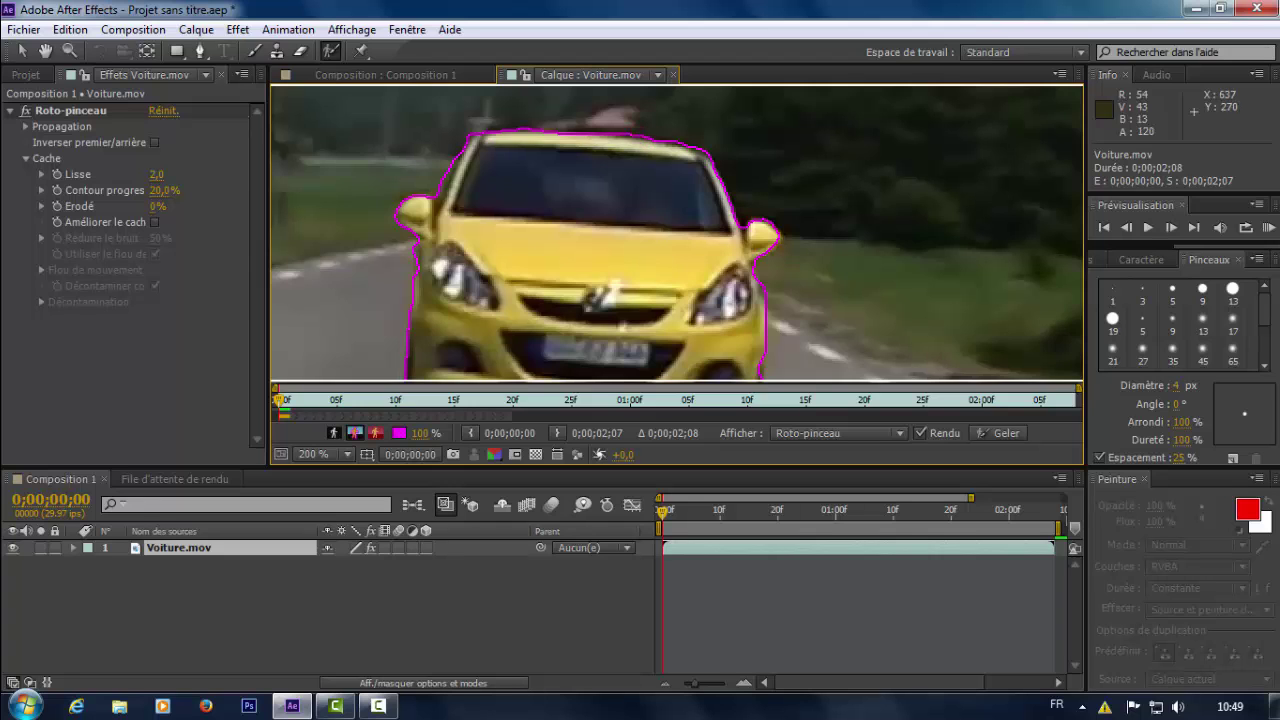
{"action": "scroll", "coordinate": [700, 240], "scroll_direction": "down", "scroll_amount": 1}
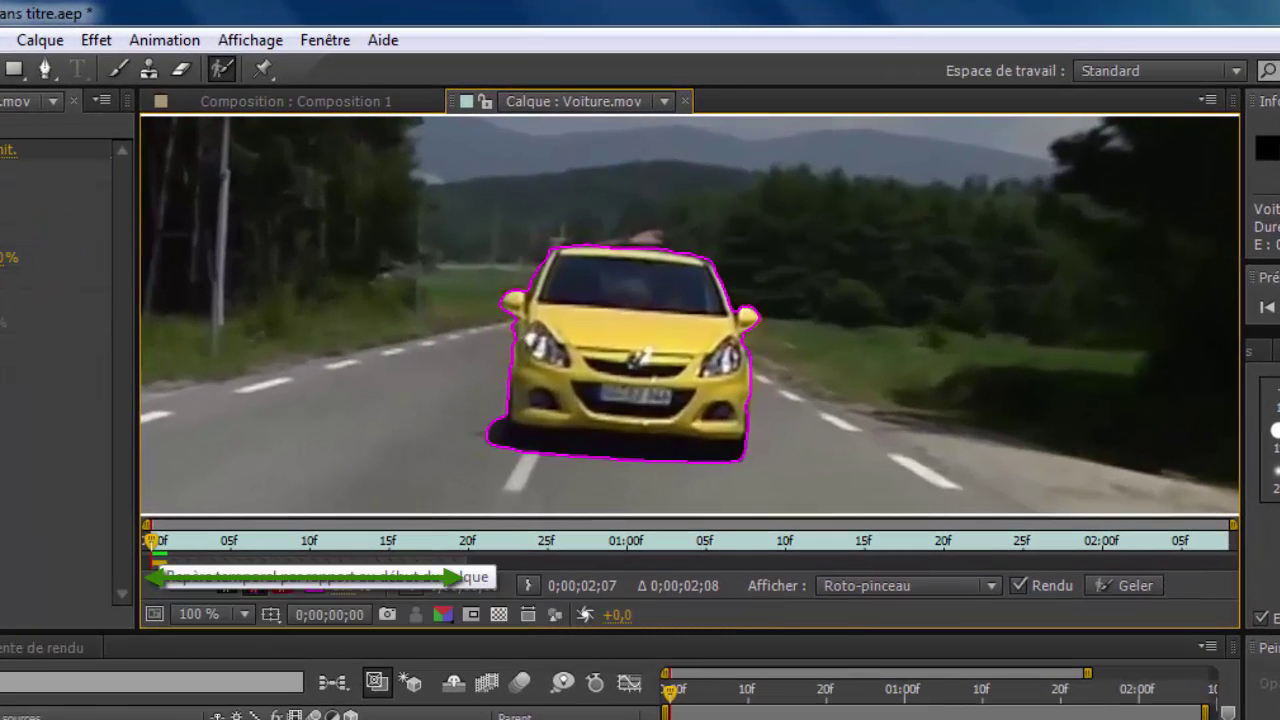
- Check the outline propagation on the following frames, then correct the car's left edge below the mirror at frame 0;00;00;01
{"action": "key", "text": "Page_Down"}
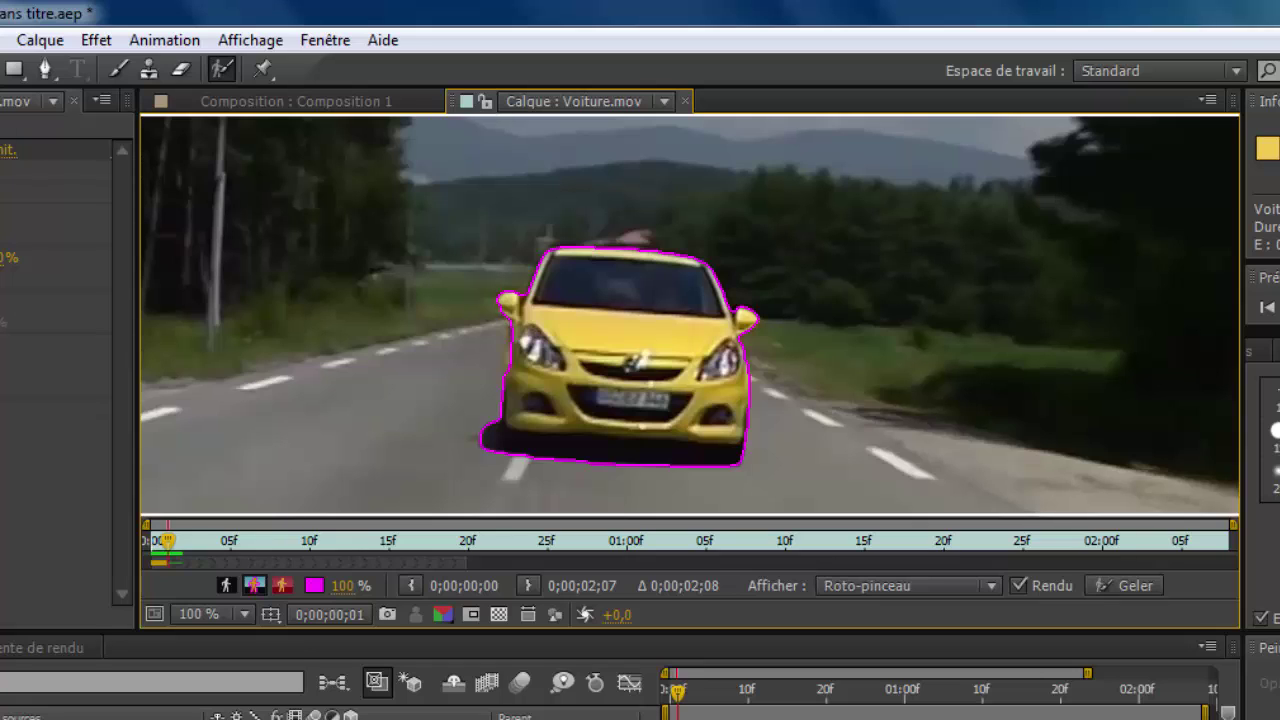
{"action": "left_click", "coordinate": [214, 541]}
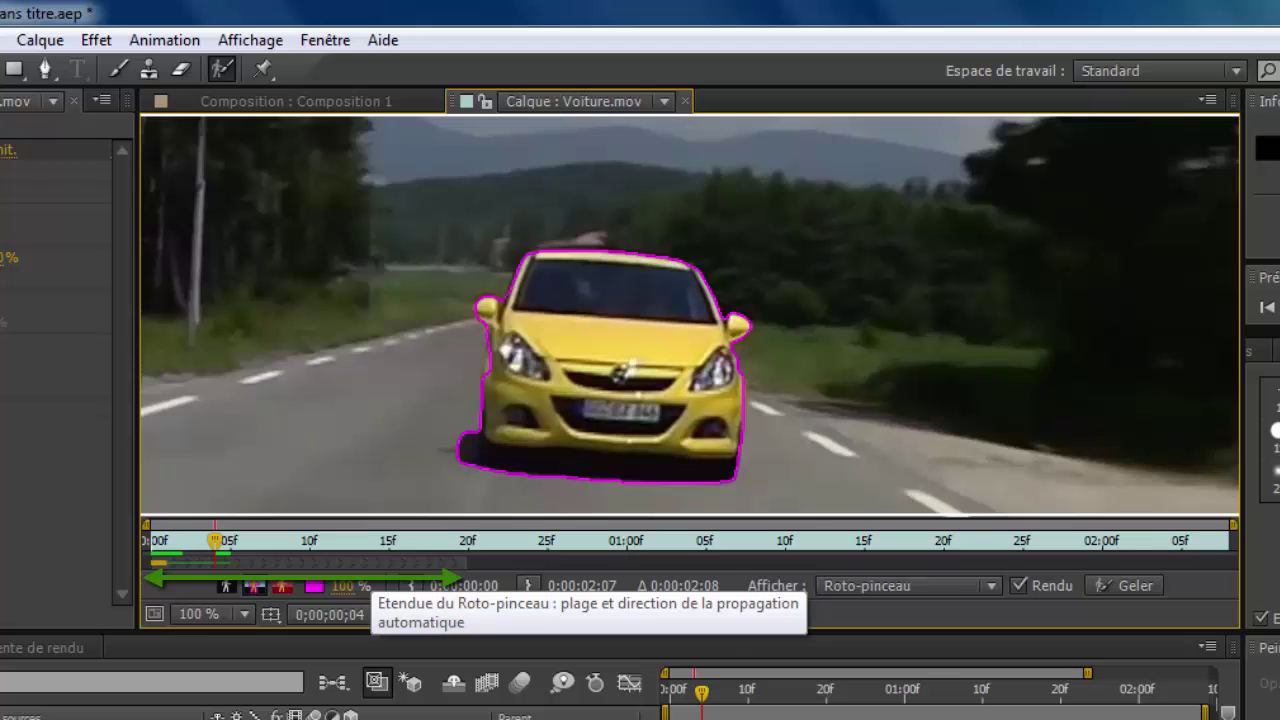
{"action": "left_click", "coordinate": [167, 541]}
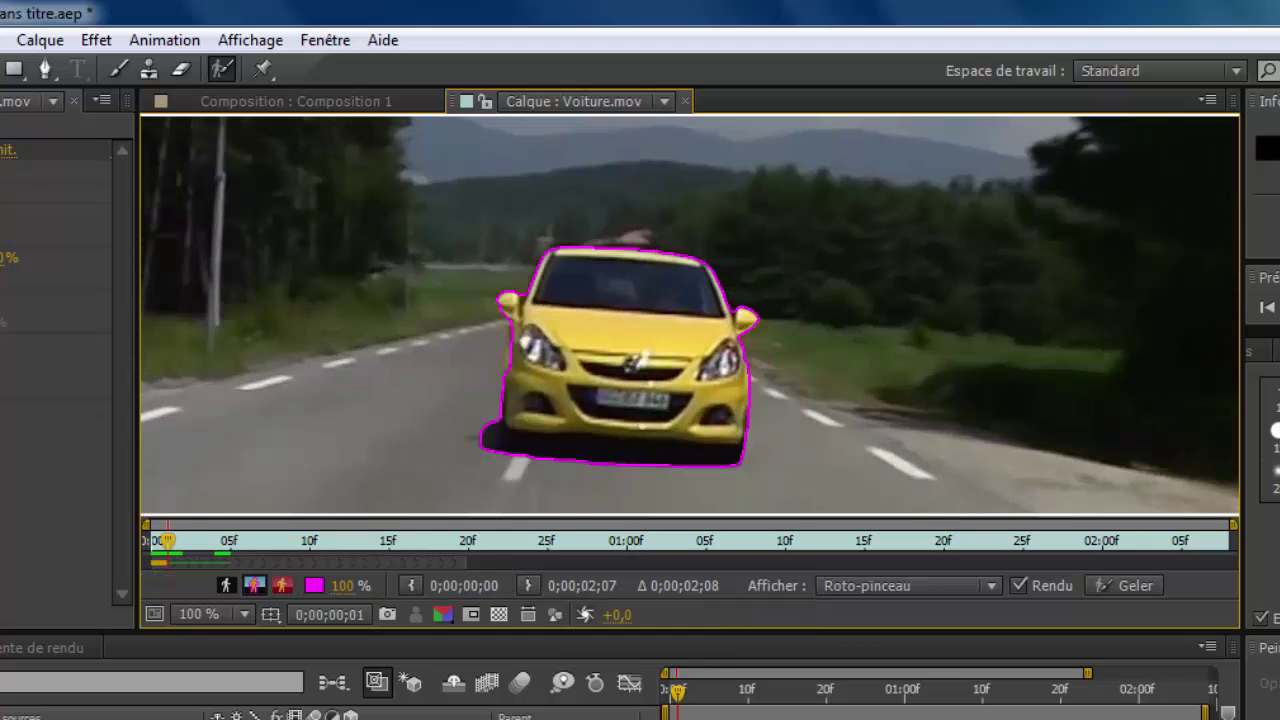
{"action": "key", "text": "period"}
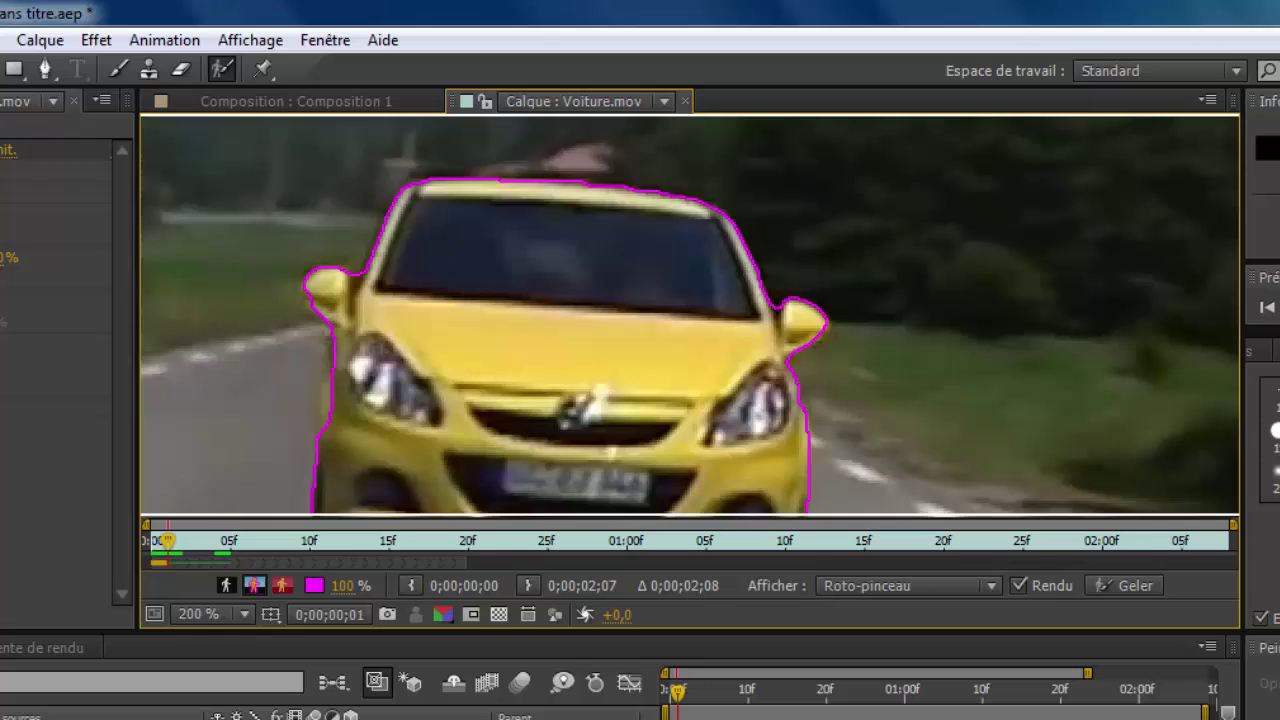
{"action": "left_click_drag", "start_coordinate": [333, 343], "coordinate": [335, 371]}
{"action": "left_click_drag", "start_coordinate": [335, 371], "coordinate": [333, 391]}
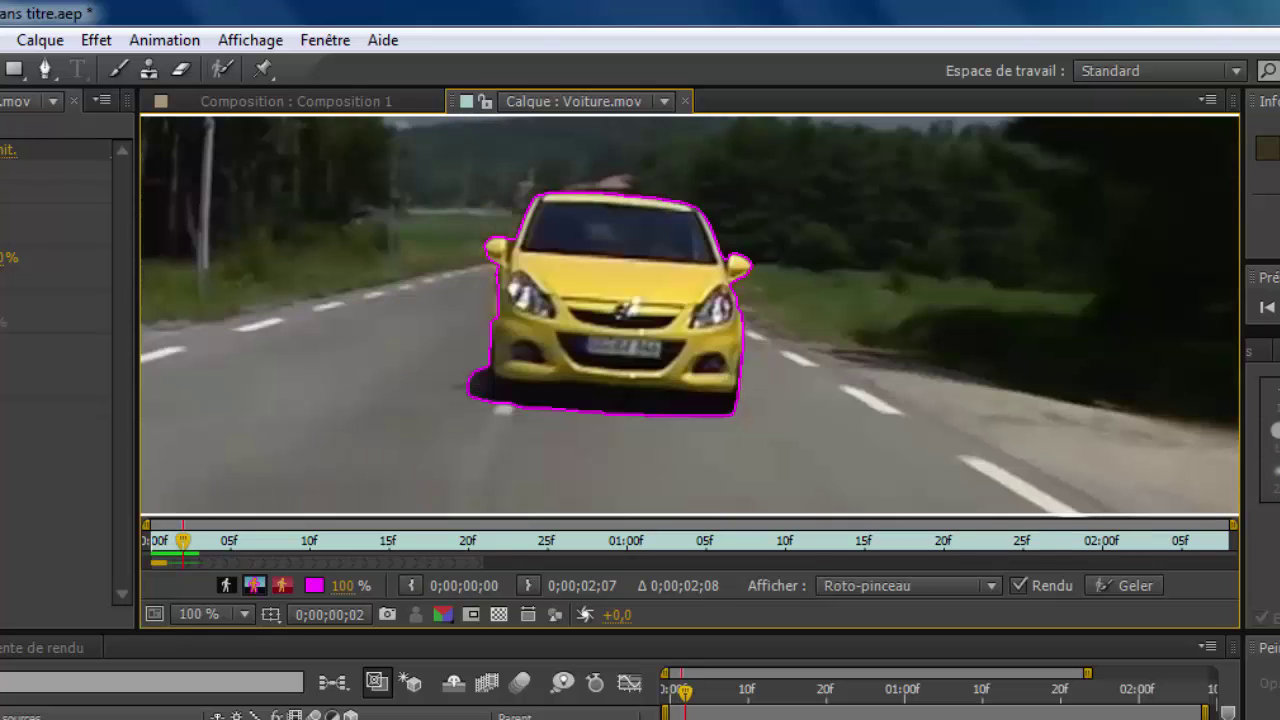
- Add the missing strip beside the left headlight to the Roto Brush selection at frame 0;00;00;02
{"action": "scroll", "coordinate": [690, 315], "scroll_direction": "up", "scroll_amount": 1}
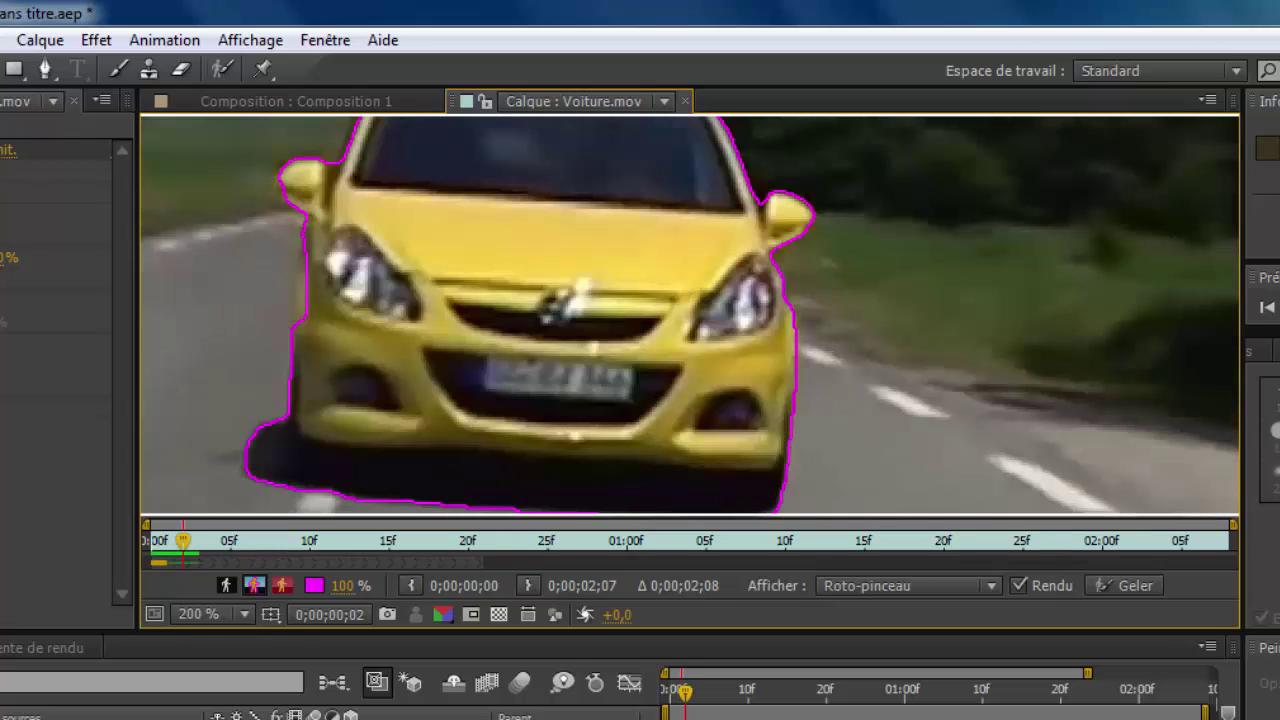
{"action": "left_click", "coordinate": [222, 69]}
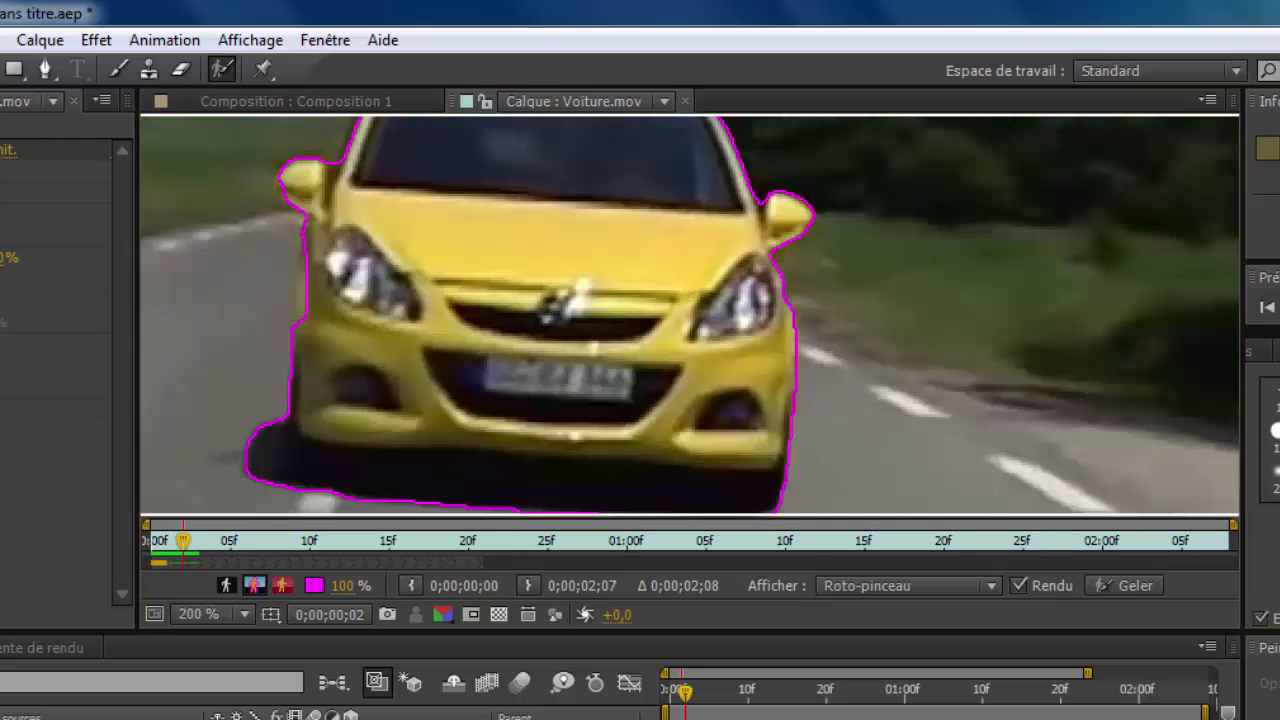
{"action": "left_click_drag", "start_coordinate": [302, 318], "coordinate": [310, 245]}
{"action": "key", "text": "comma"}
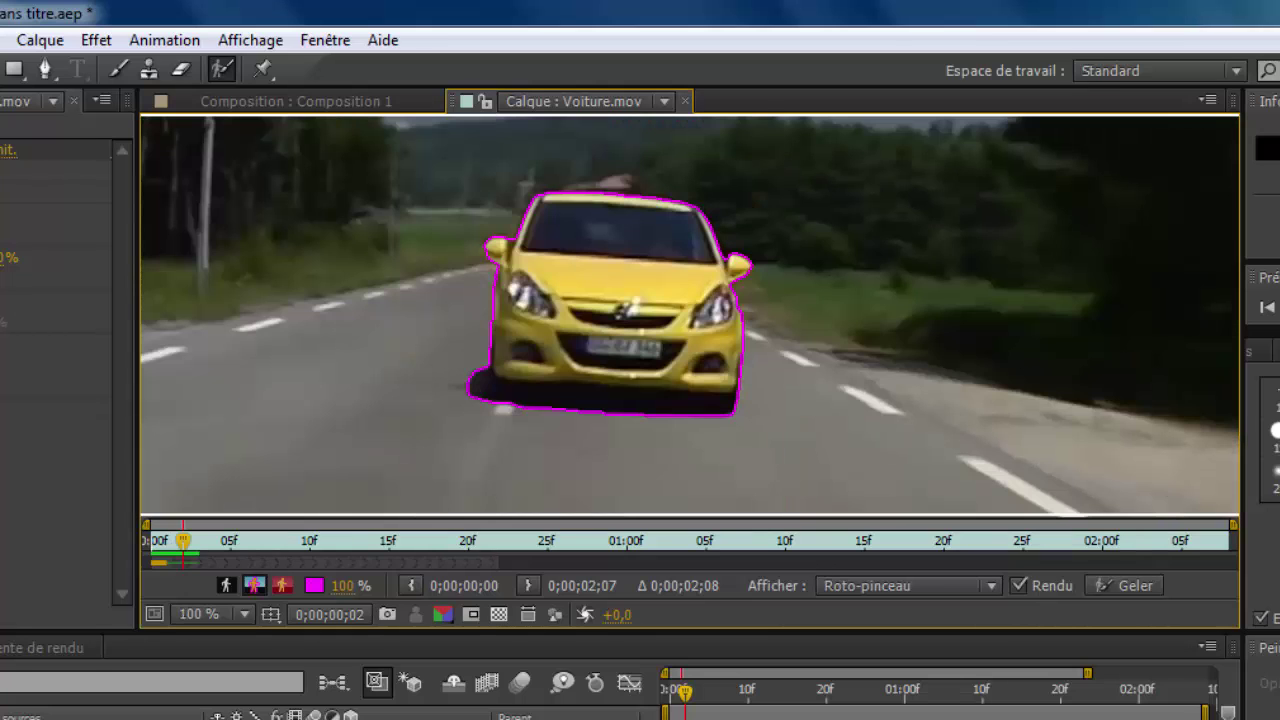
- Advance to frame 0;00;00;03 and correct the Roto Brush outline along the car's left side
{"action": "key", "text": "Page_Down"}
{"action": "key", "text": "period"}
{"action": "left_click_drag", "start_coordinate": [288, 332], "coordinate": [288, 262]}
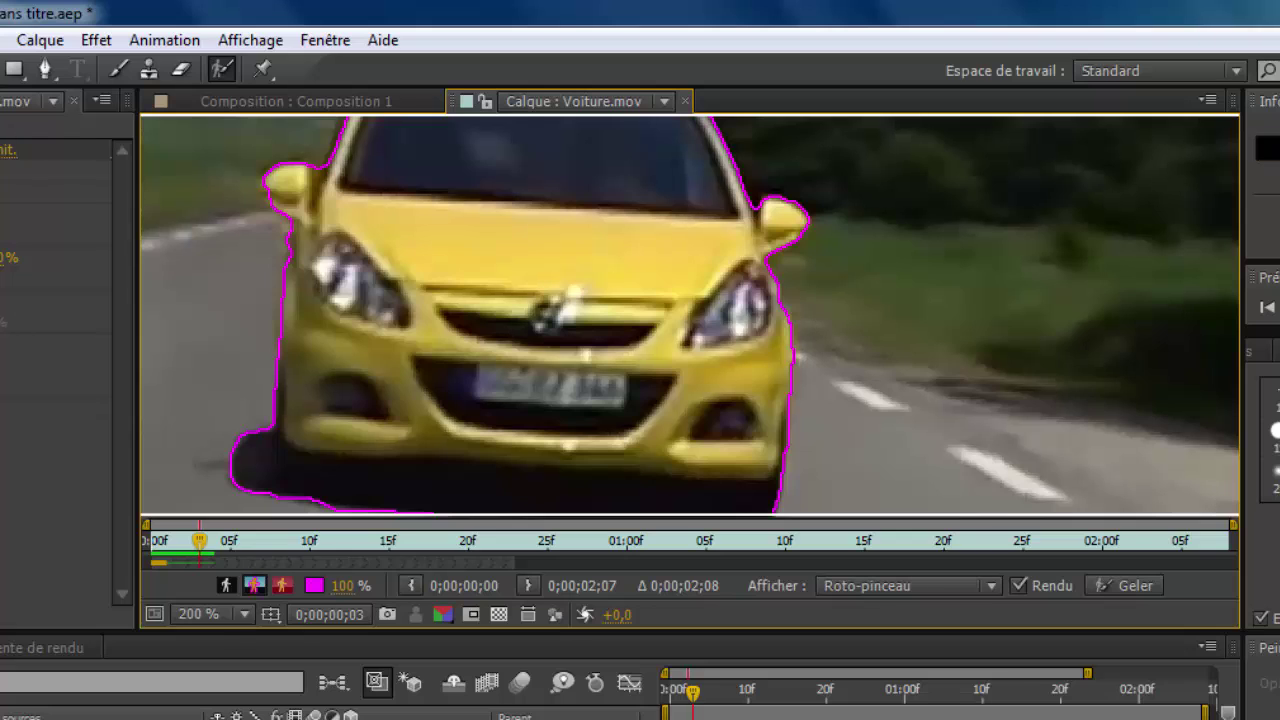
{"action": "key", "text": "comma"}
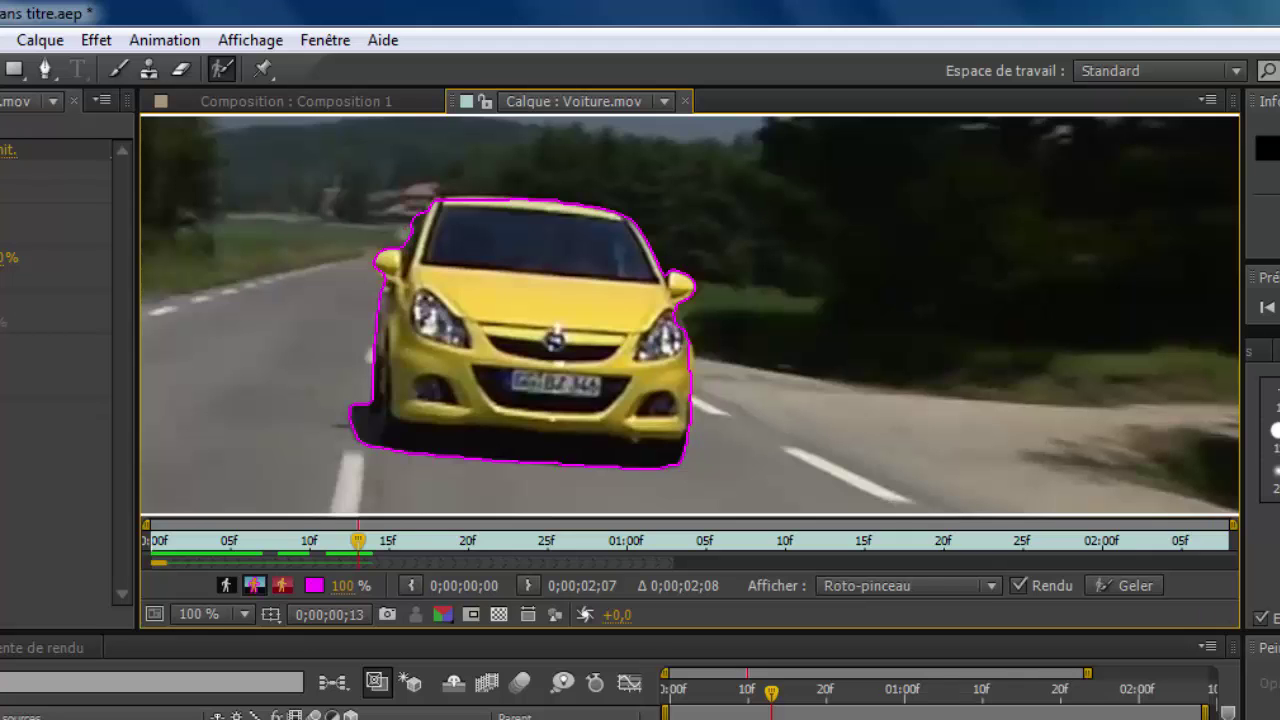
- Go to frame 0;00;00;18 and paint a new Roto Brush selection covering the whole car, including both mirrors and the shadow
{"action": "left_click_drag", "start_coordinate": [358, 541], "coordinate": [421, 541]}
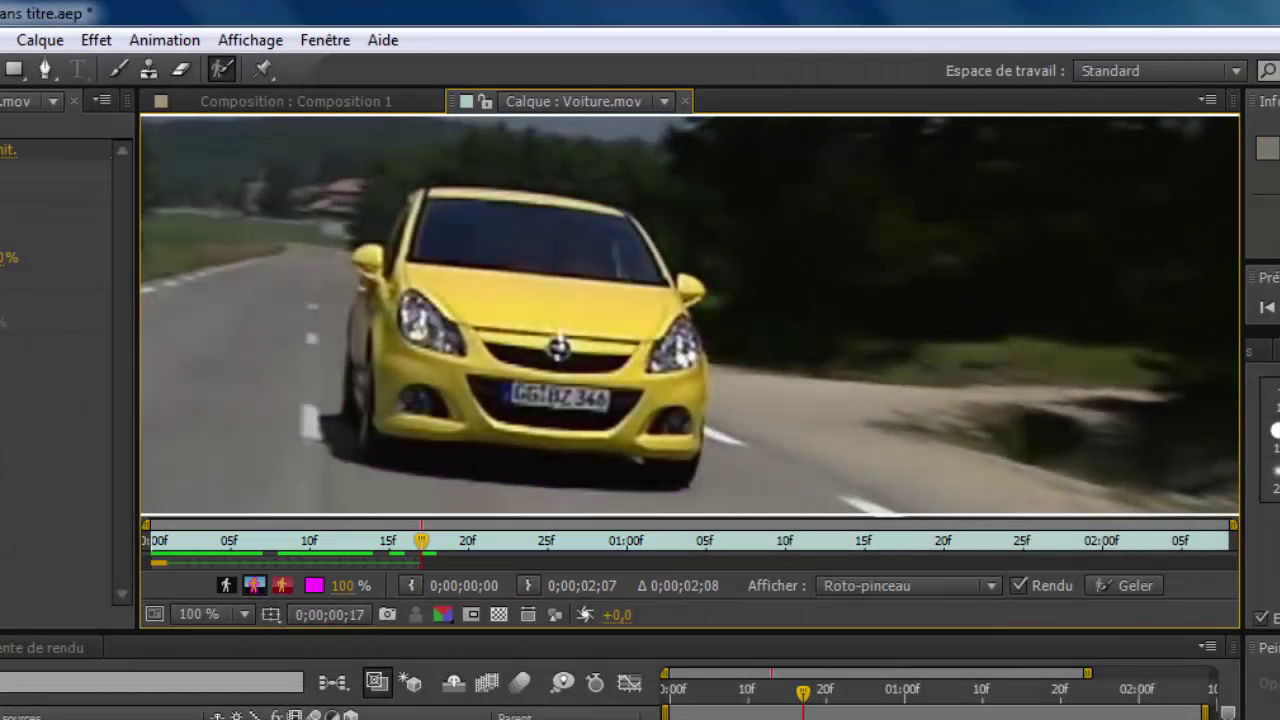
{"action": "key", "text": "Page_Down"}
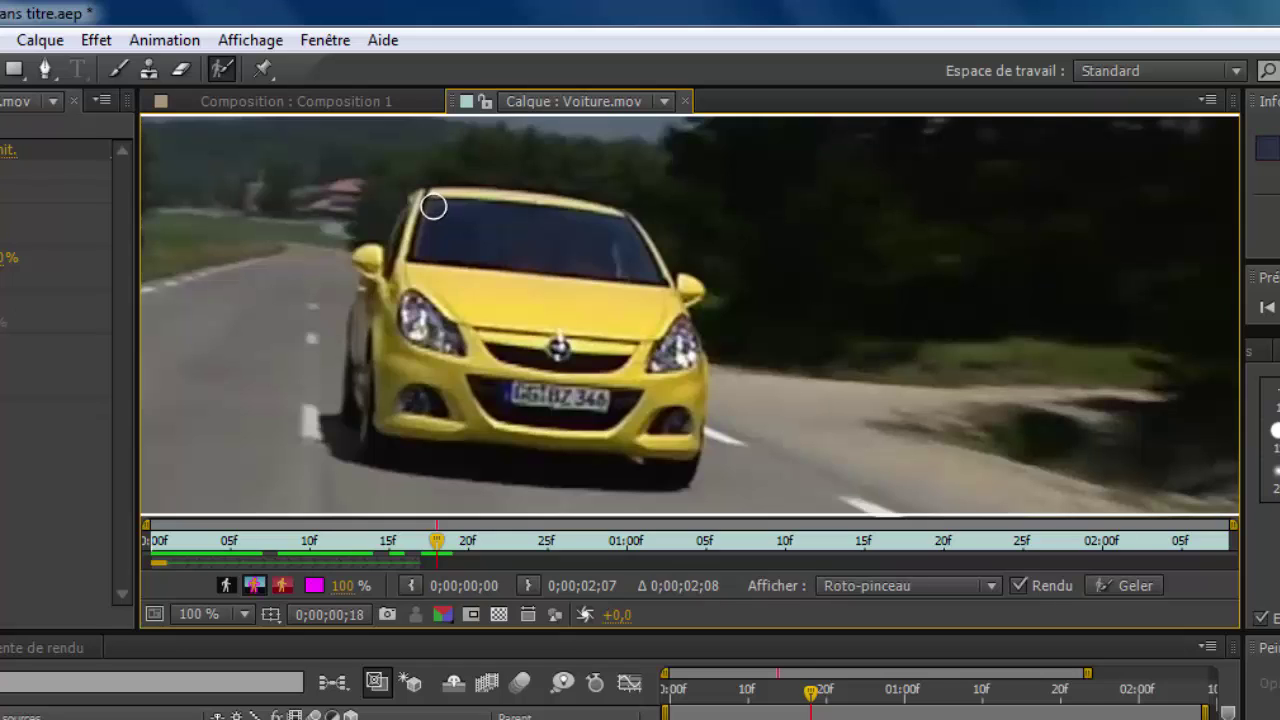
{"action": "mouse_move", "coordinate": [420, 204]}
{"action": "left_mouse_down"}
{"action": "mouse_move", "coordinate": [600, 225]}
{"action": "mouse_move", "coordinate": [626, 308]}
{"action": "left_mouse_up"}
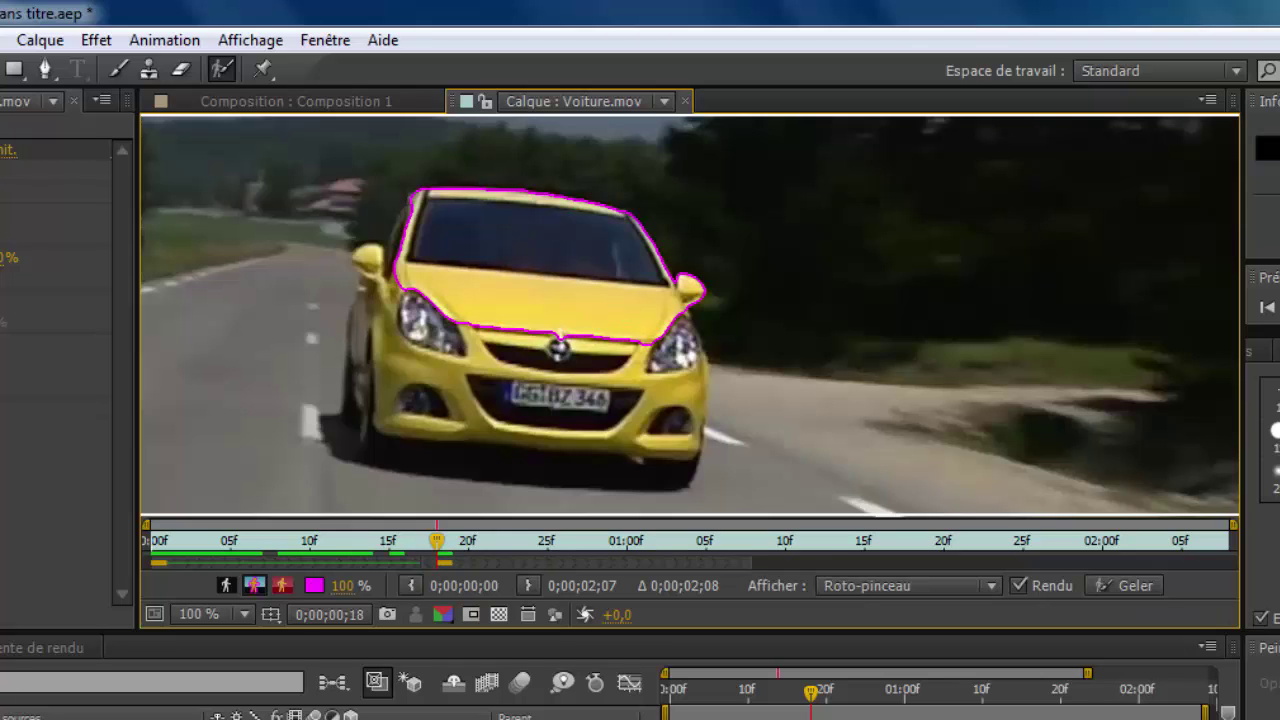
{"action": "mouse_move", "coordinate": [683, 320]}
{"action": "left_mouse_down"}
{"action": "mouse_move", "coordinate": [684, 424]}
{"action": "mouse_move", "coordinate": [662, 462]}
{"action": "mouse_move", "coordinate": [570, 440]}
{"action": "mouse_move", "coordinate": [385, 432]}
{"action": "mouse_move", "coordinate": [380, 355]}
{"action": "left_mouse_up"}
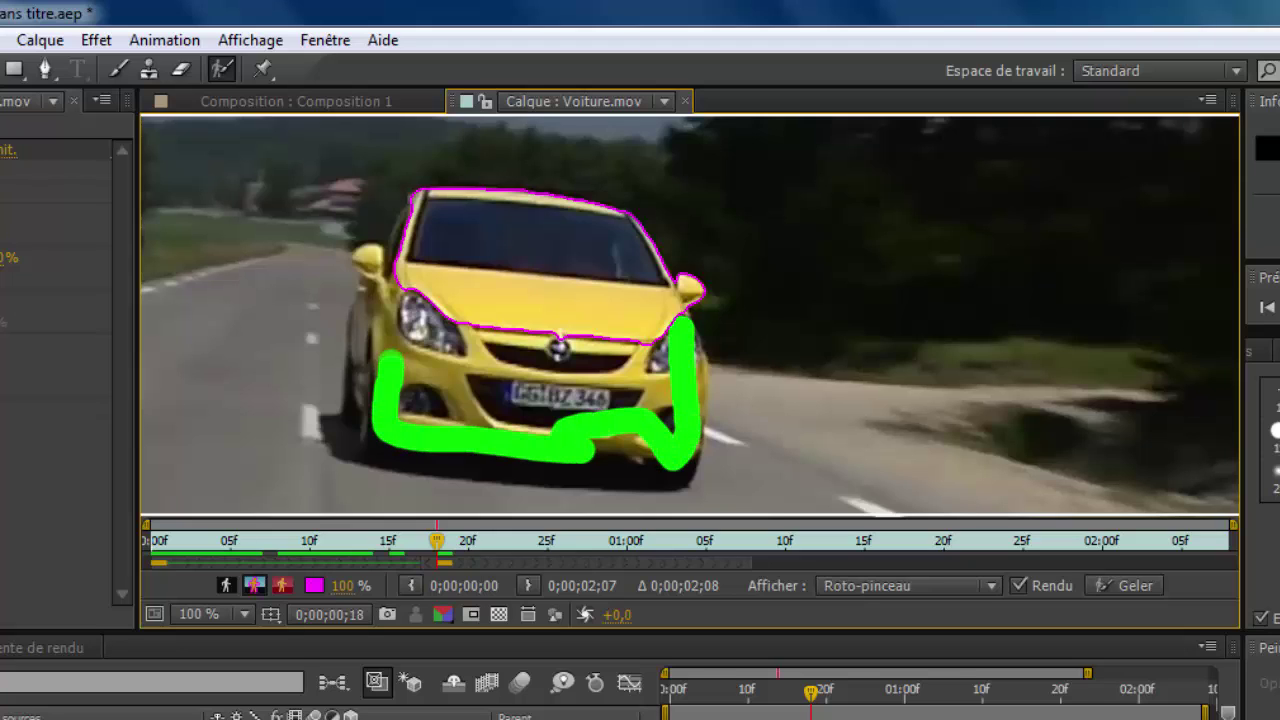
{"action": "mouse_move", "coordinate": [374, 282]}
{"action": "left_mouse_down"}
{"action": "mouse_move", "coordinate": [362, 250]}
{"action": "mouse_move", "coordinate": [410, 220]}
{"action": "left_mouse_up"}
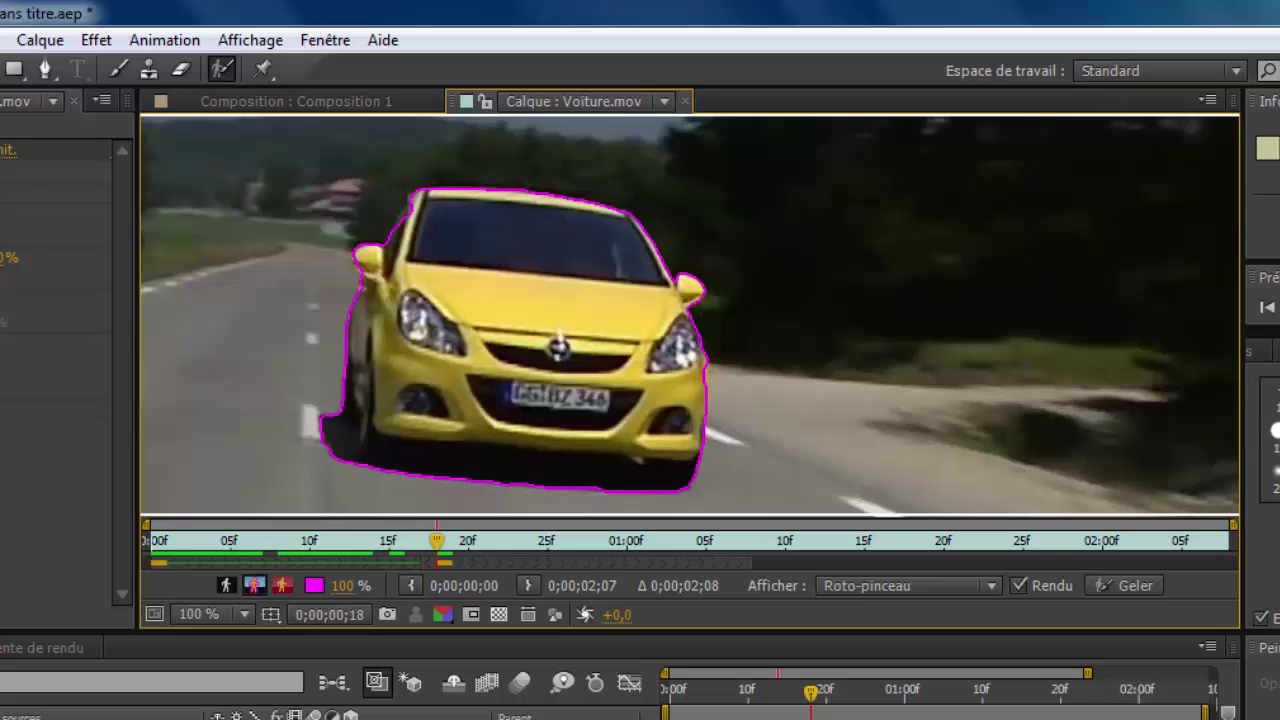
- Advance to frame 0;00;00;23, checking the propagated outline, and touch up the Roto Brush selection just beneath the left mirror
{"action": "key", "text": "Page_Down"}
{"action": "key", "text": "Page_Down"}
{"action": "key", "text": "Page_Down"}
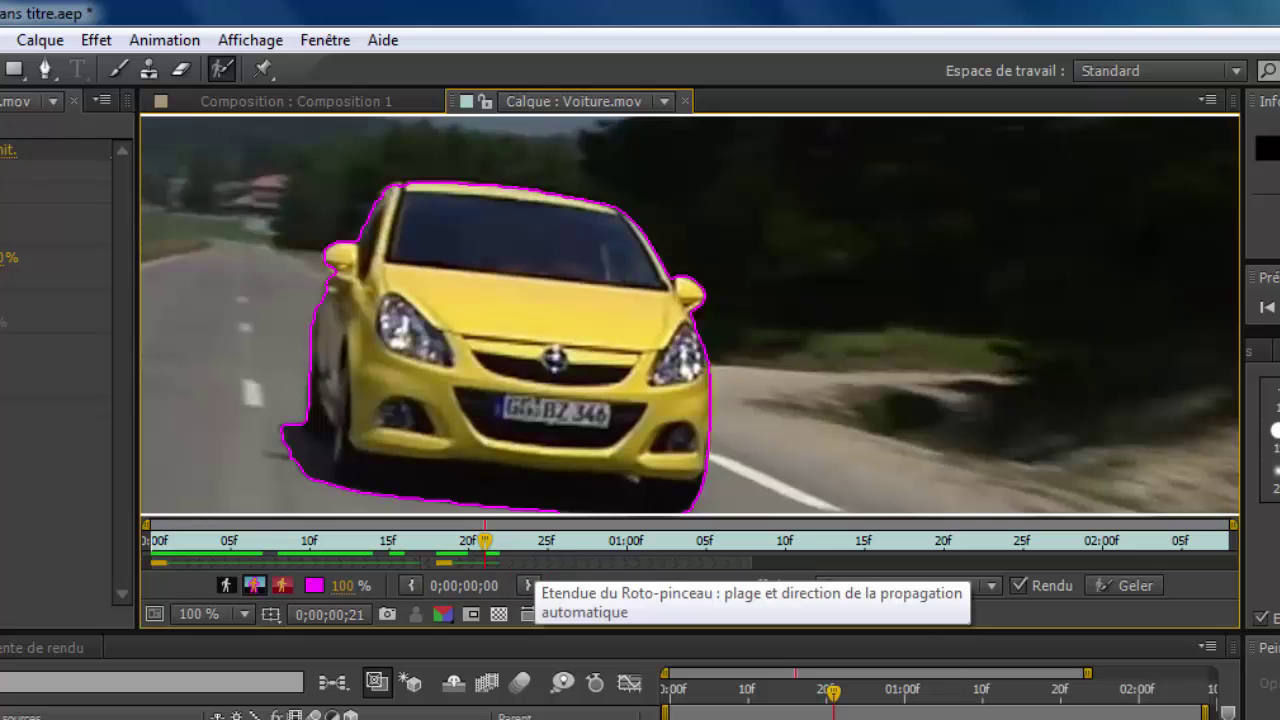
{"action": "key", "text": "Page_Down"}
{"action": "key", "text": "Page_Down"}
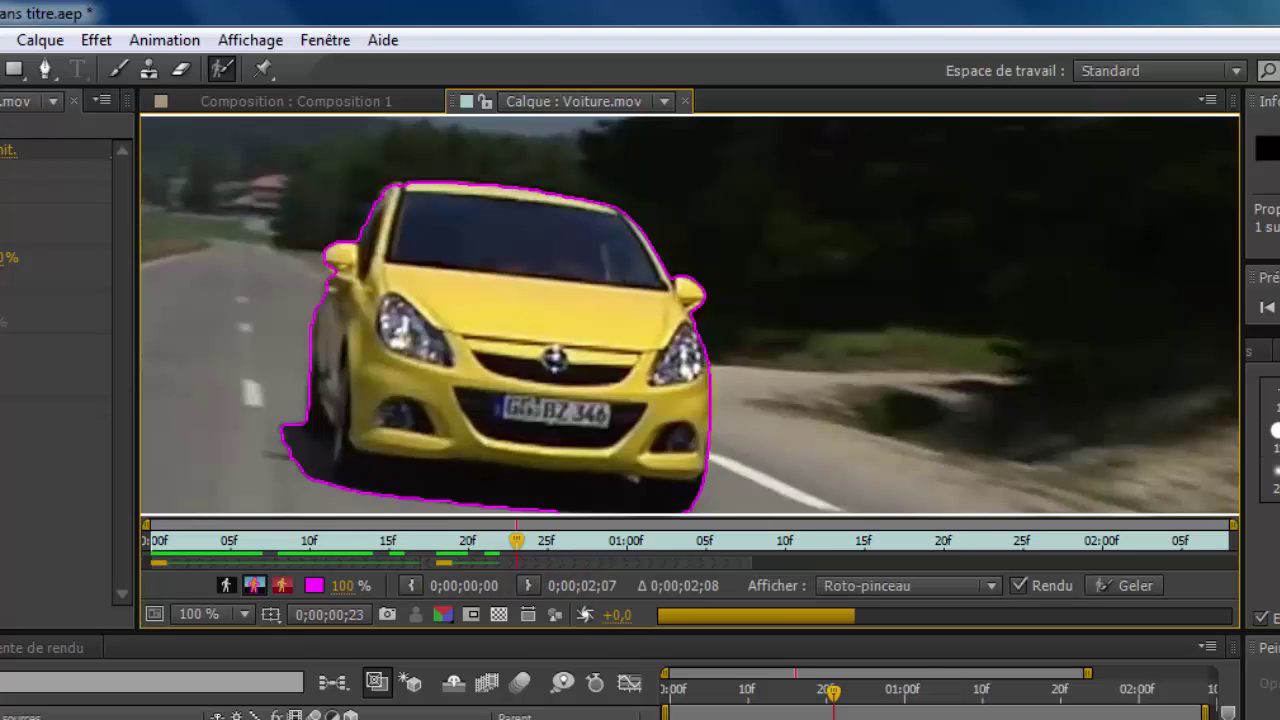
{"action": "scroll", "coordinate": [690, 316], "scroll_direction": "down", "scroll_amount": 1}
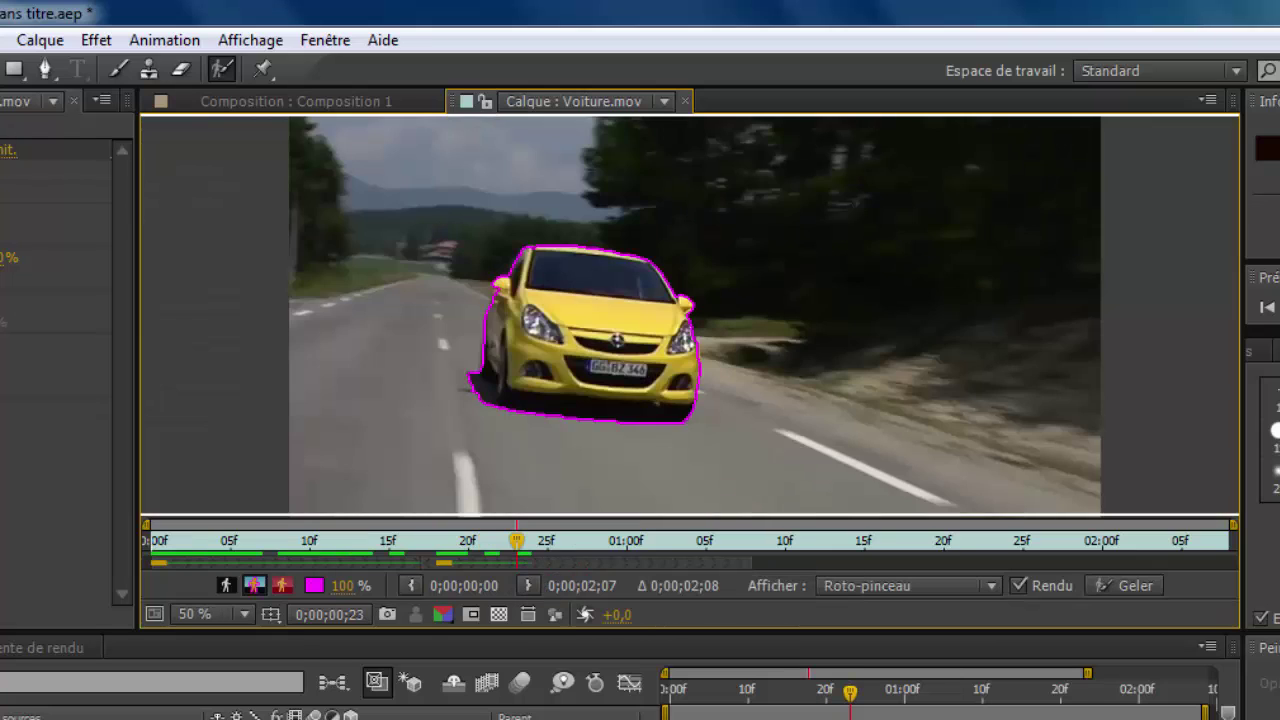
{"action": "scroll", "coordinate": [685, 320], "scroll_direction": "up", "scroll_amount": 1}
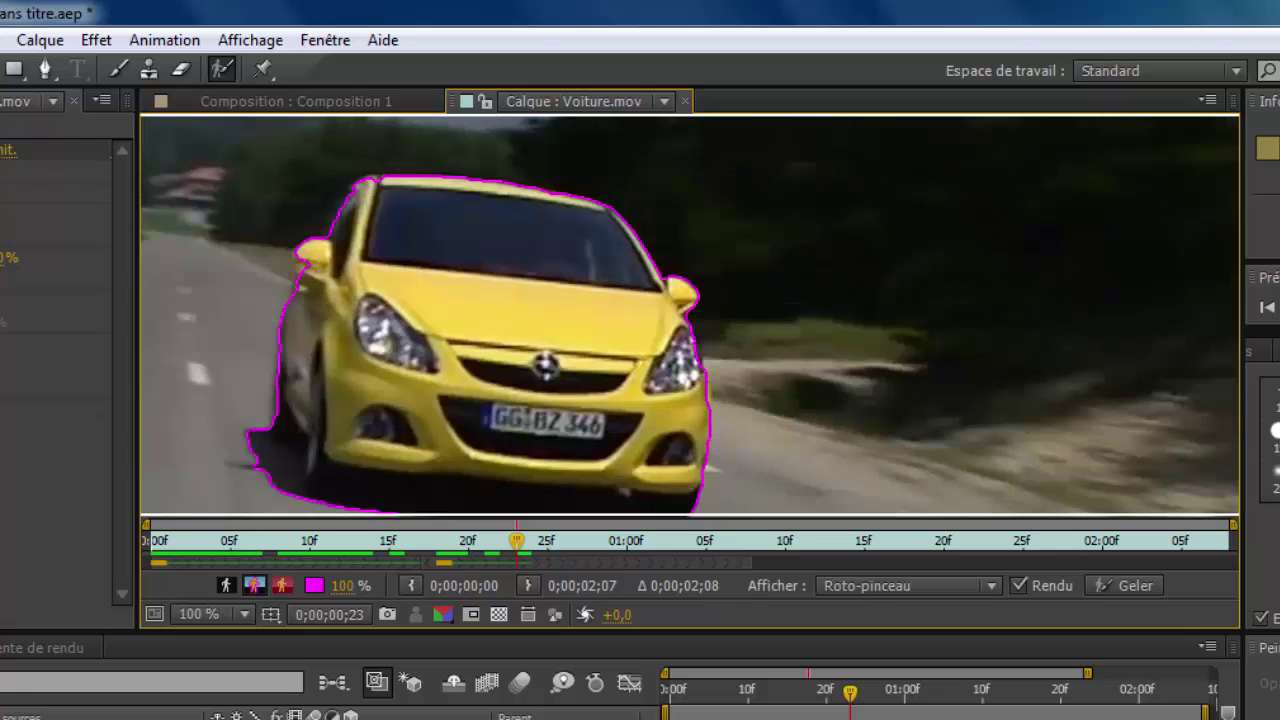
{"action": "left_click", "coordinate": [306, 270]}
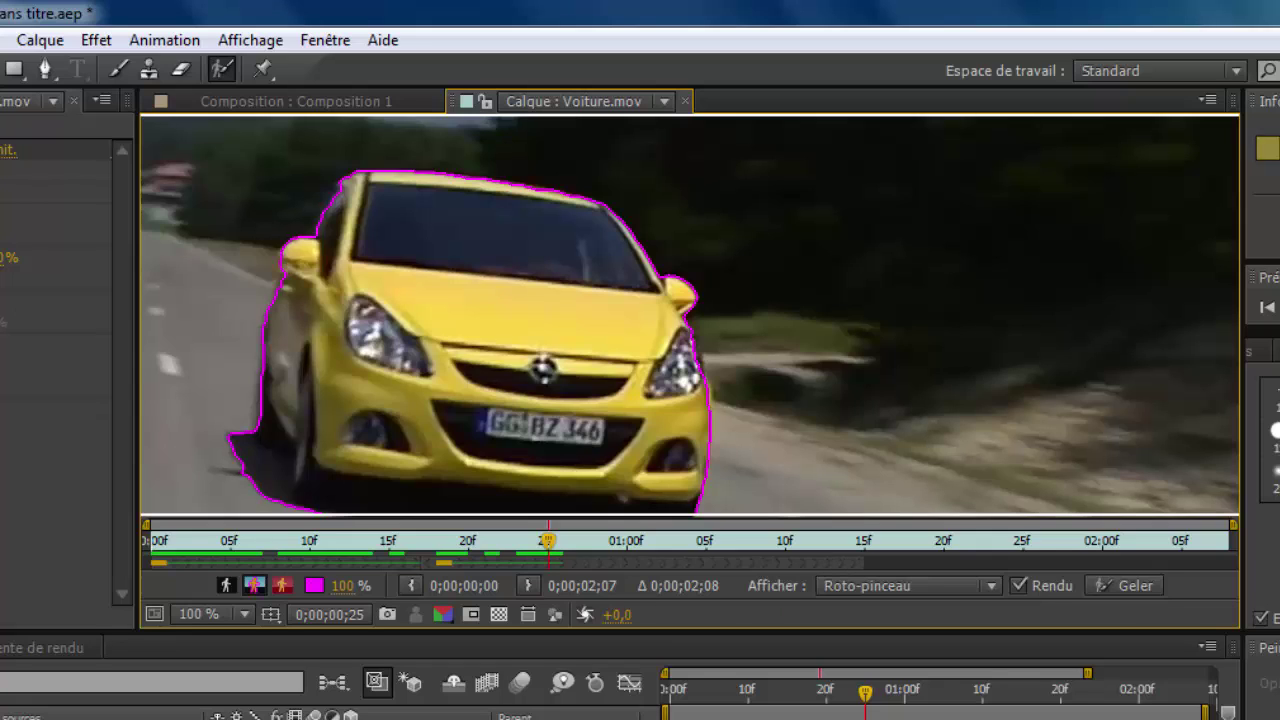
- Propagate the selection through frame 0;00;00;27, adding the side window spot above the left mirror at frame 0;00;00;26
{"action": "key", "text": "comma"}
{"action": "key", "text": "period"}
{"action": "key", "text": "Page_Down"}
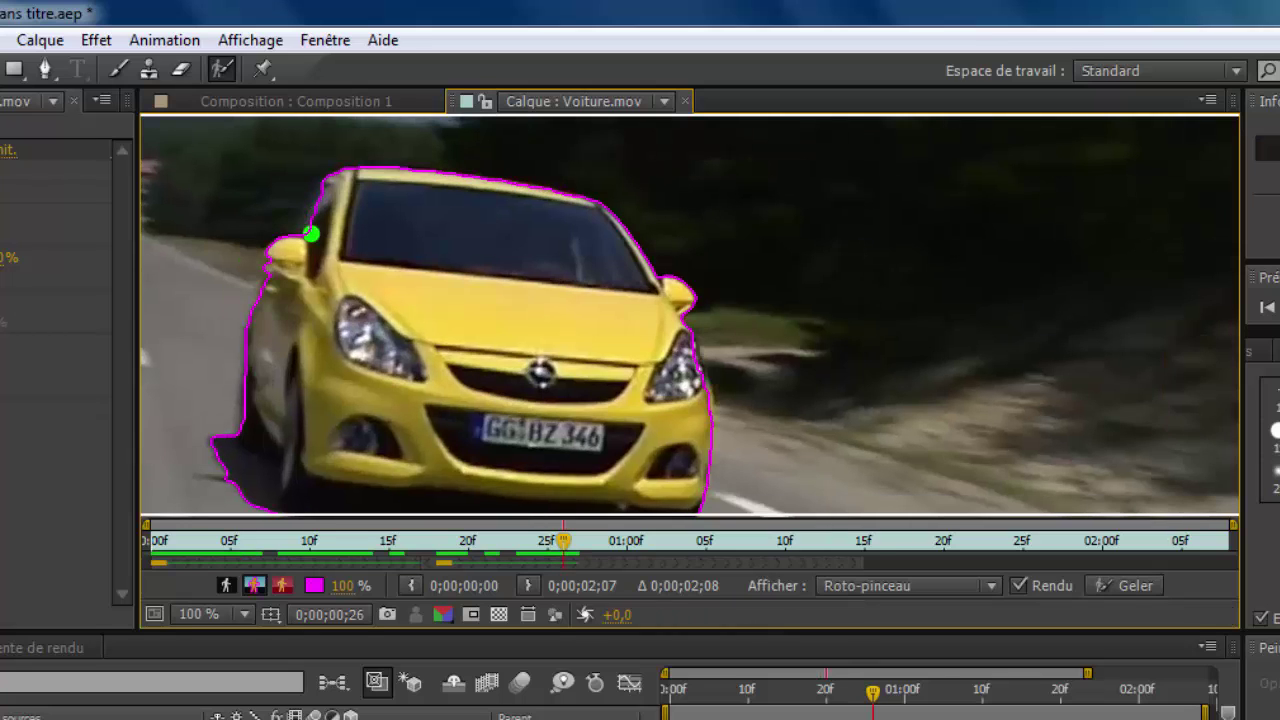
{"action": "key", "text": "comma"}
{"action": "key", "text": "Page_Down"}
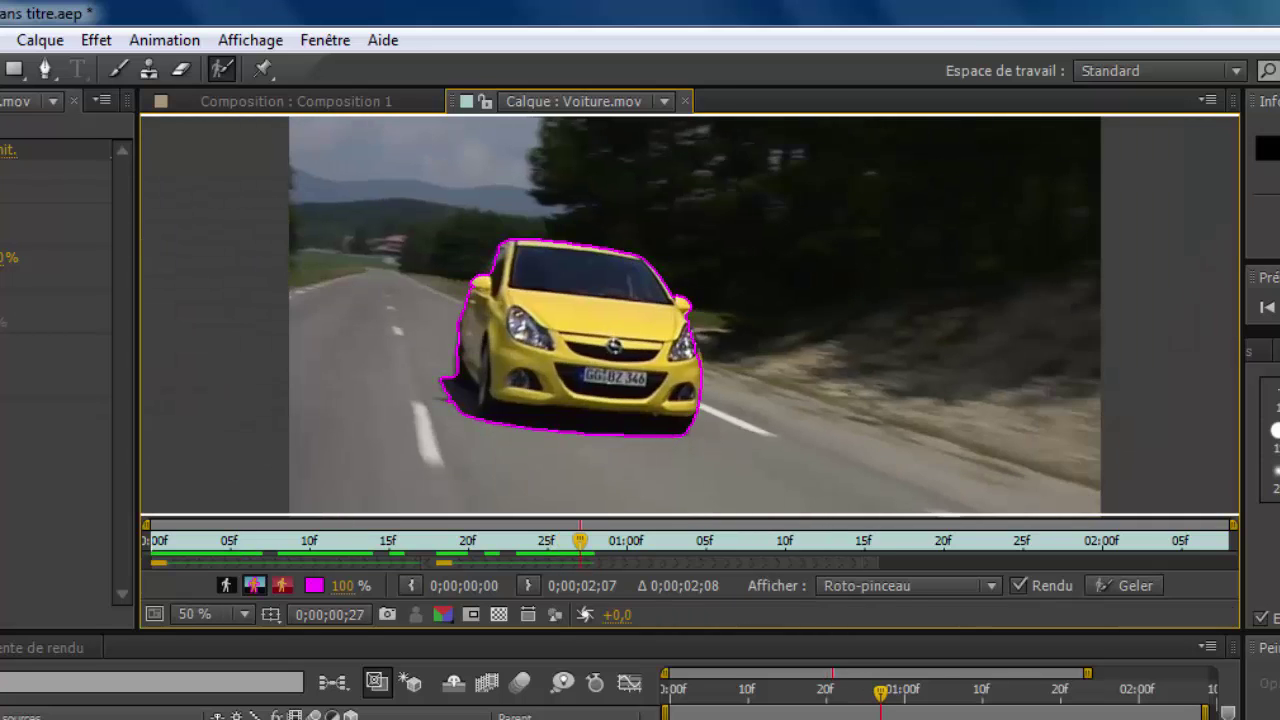
{"action": "scroll", "coordinate": [690, 315], "scroll_direction": "up", "scroll_amount": 1}
{"action": "scroll", "coordinate": [690, 315], "scroll_direction": "down", "scroll_amount": 1}
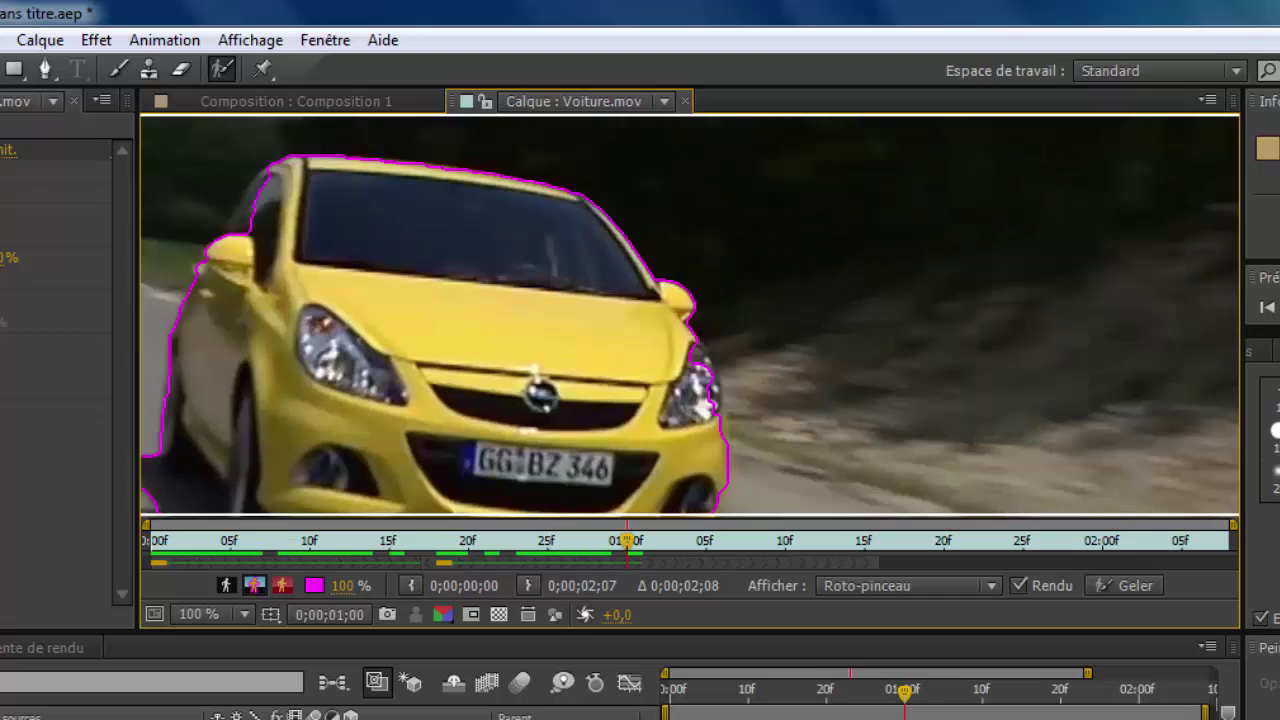
- At frame 0;00;01;00, add the missing side window area above the left mirror and correct the outline around the right headlight
{"action": "left_click_drag", "start_coordinate": [264, 186], "coordinate": [238, 225]}
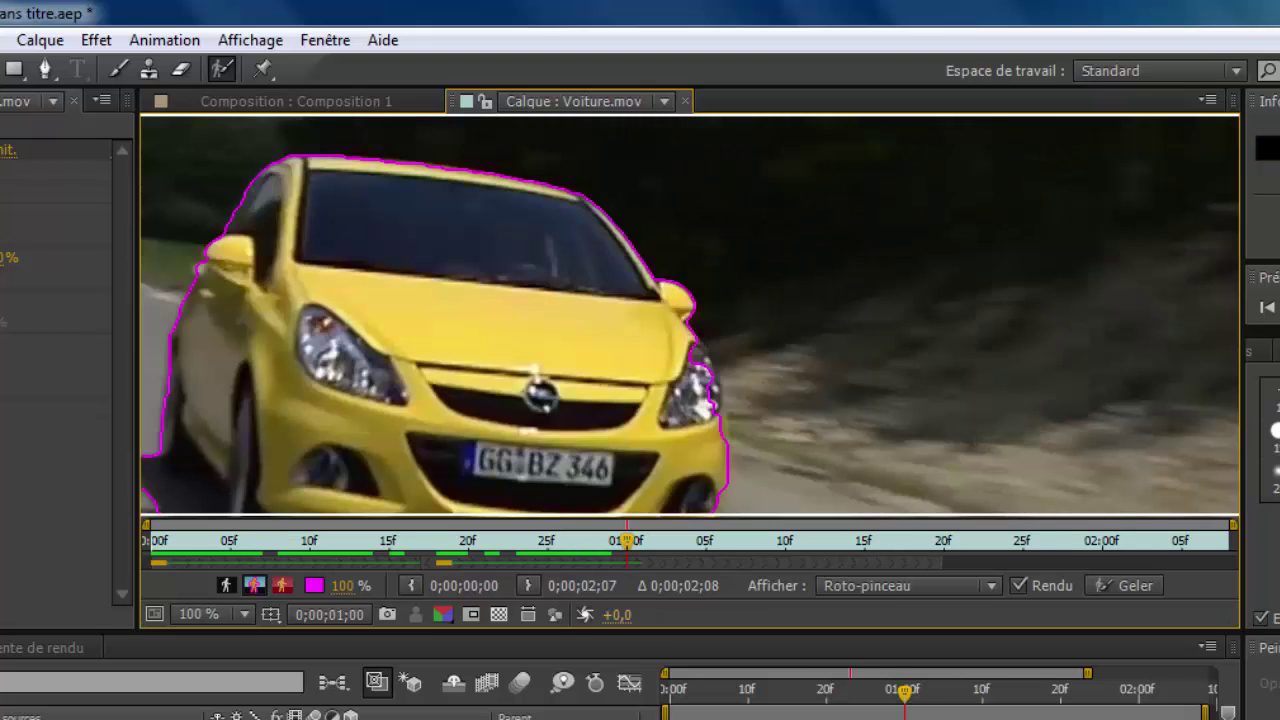
{"action": "mouse_move", "coordinate": [699, 348]}
{"action": "left_mouse_down"}
{"action": "mouse_move", "coordinate": [717, 394]}
{"action": "mouse_move", "coordinate": [734, 376]}
{"action": "mouse_move", "coordinate": [737, 398]}
{"action": "left_mouse_up"}
{"action": "left_click", "coordinate": [720, 414]}
{"action": "scroll", "coordinate": [690, 315], "scroll_direction": "down", "scroll_amount": 1}
{"action": "scroll", "coordinate": [690, 315], "scroll_direction": "up", "scroll_amount": 1}
- Go back to frame 0;00;00;29 and add the missing right headlight edge and the car's left side to the selection
{"action": "key", "text": "Page_Up"}
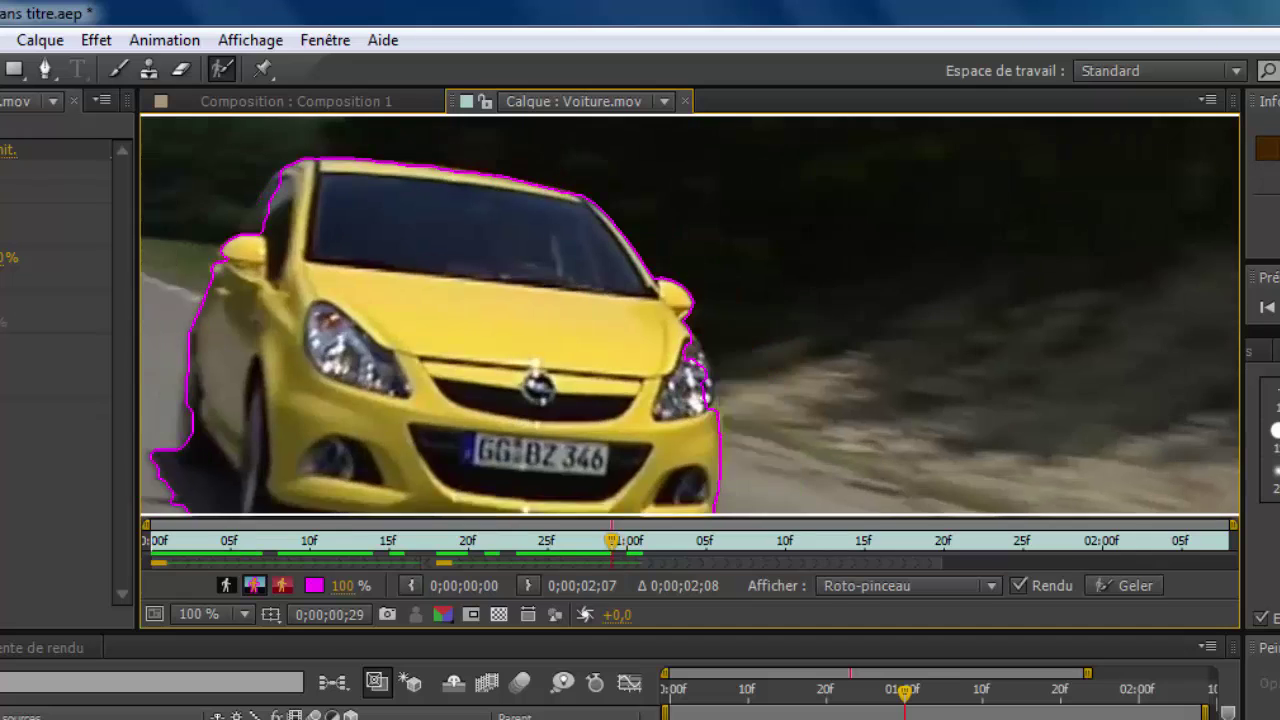
{"action": "left_click_drag", "start_coordinate": [689, 348], "coordinate": [702, 394]}
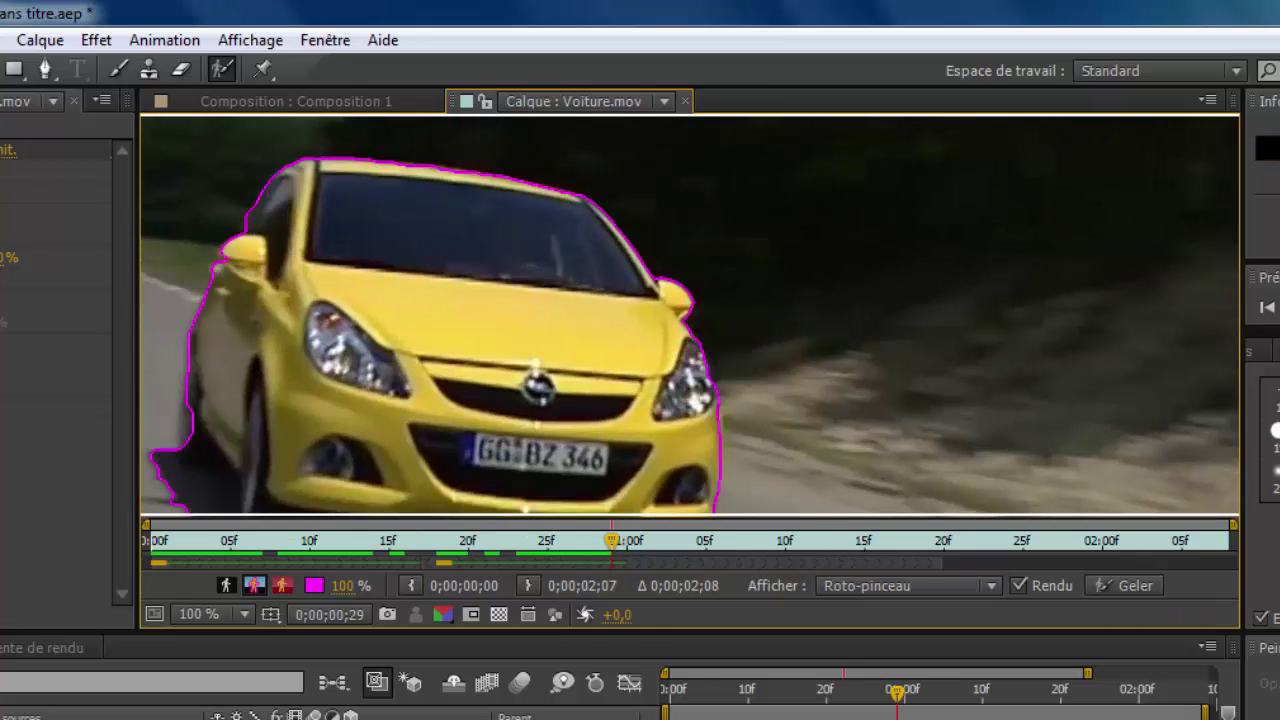
{"action": "key", "text": "comma"}
{"action": "left_click_drag", "start_coordinate": [444, 360], "coordinate": [445, 388]}
- Check the propagated Roto Brush outline frame by frame from 0;00;01;01 to 0;00;01;05, inspecting the car's edges up close
{"action": "key", "text": "Page_Down"}
{"action": "key", "text": "Page_Down"}
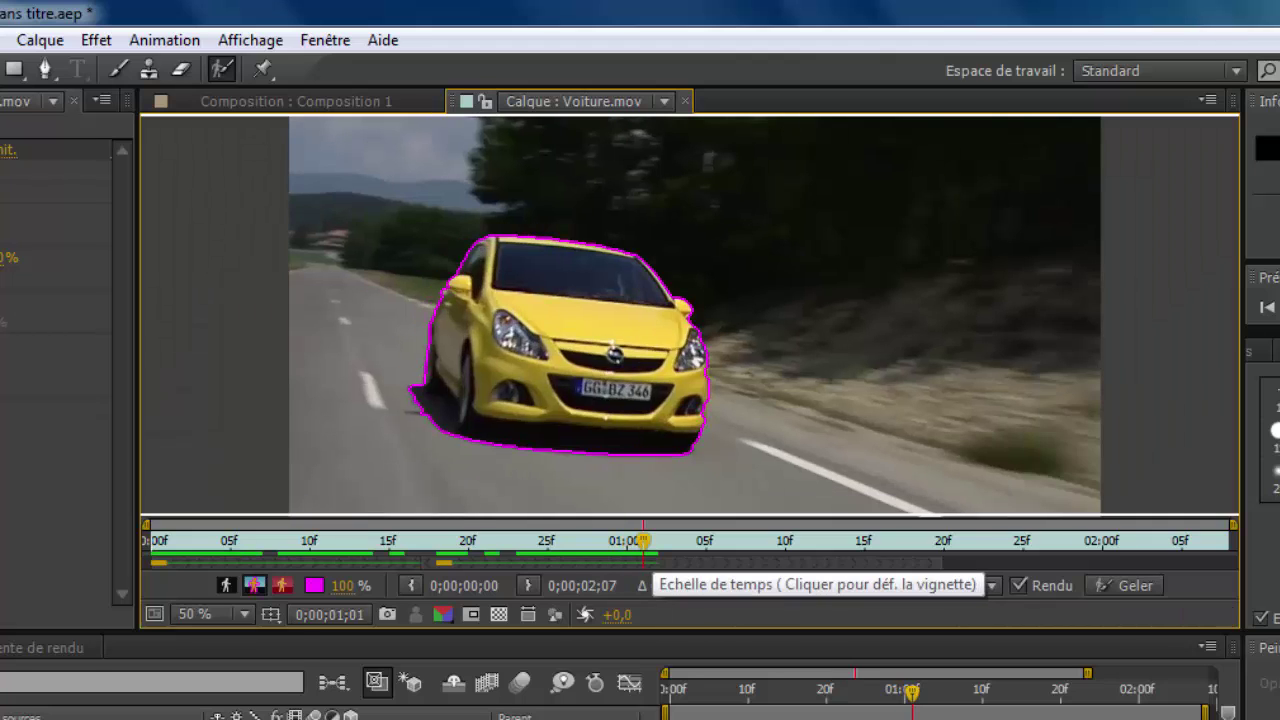
{"action": "key", "text": "Page_Down"}
{"action": "key", "text": "period"}
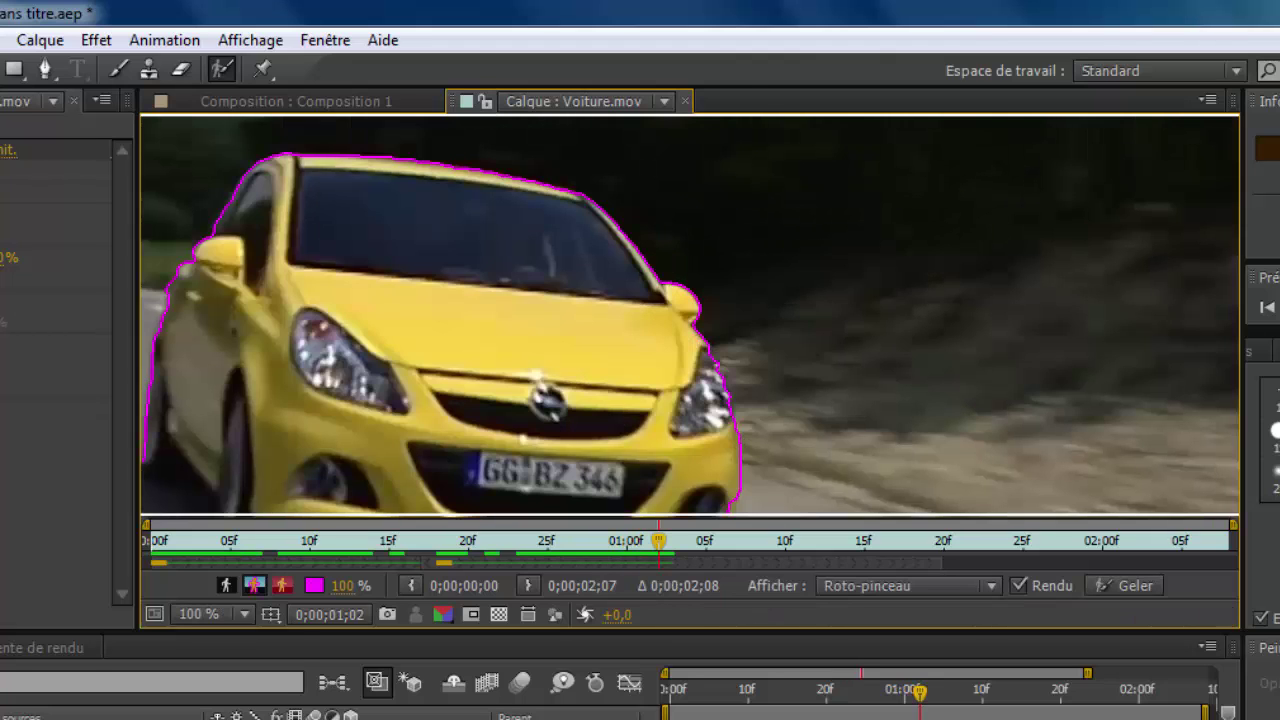
{"action": "key", "text": "comma"}
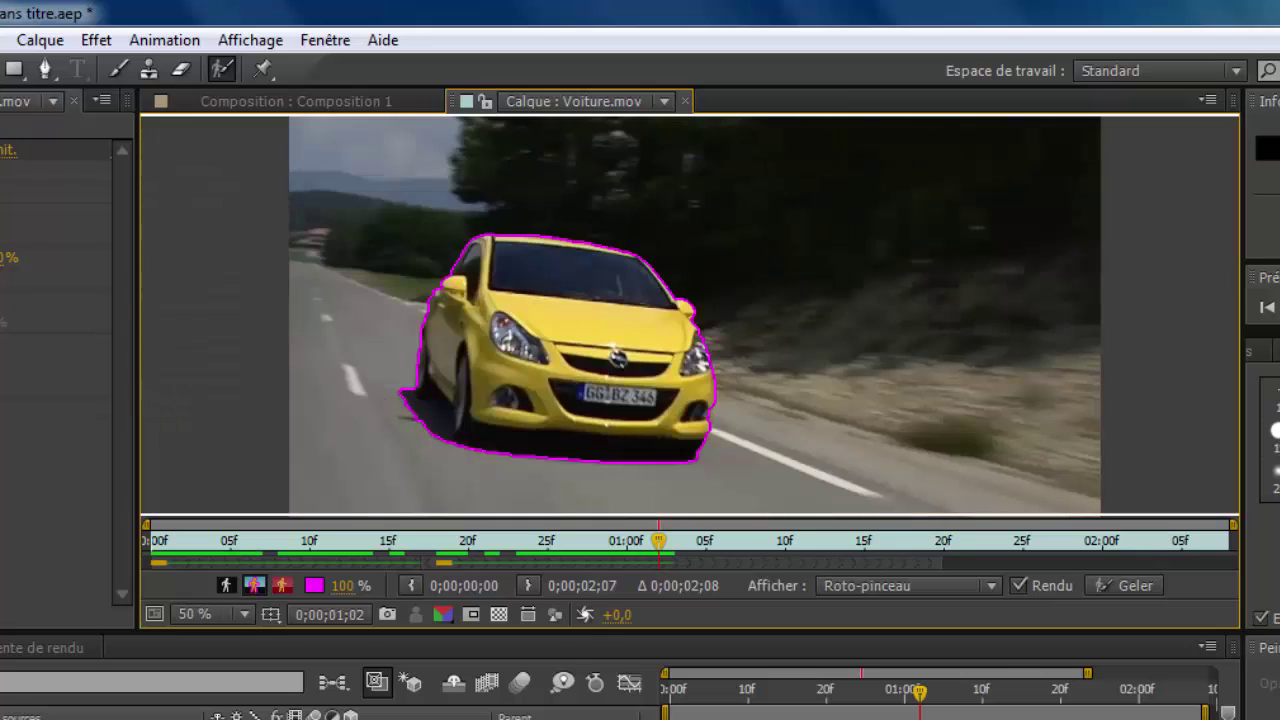
{"action": "key", "text": "Page_Down"}
{"action": "key", "text": "period"}
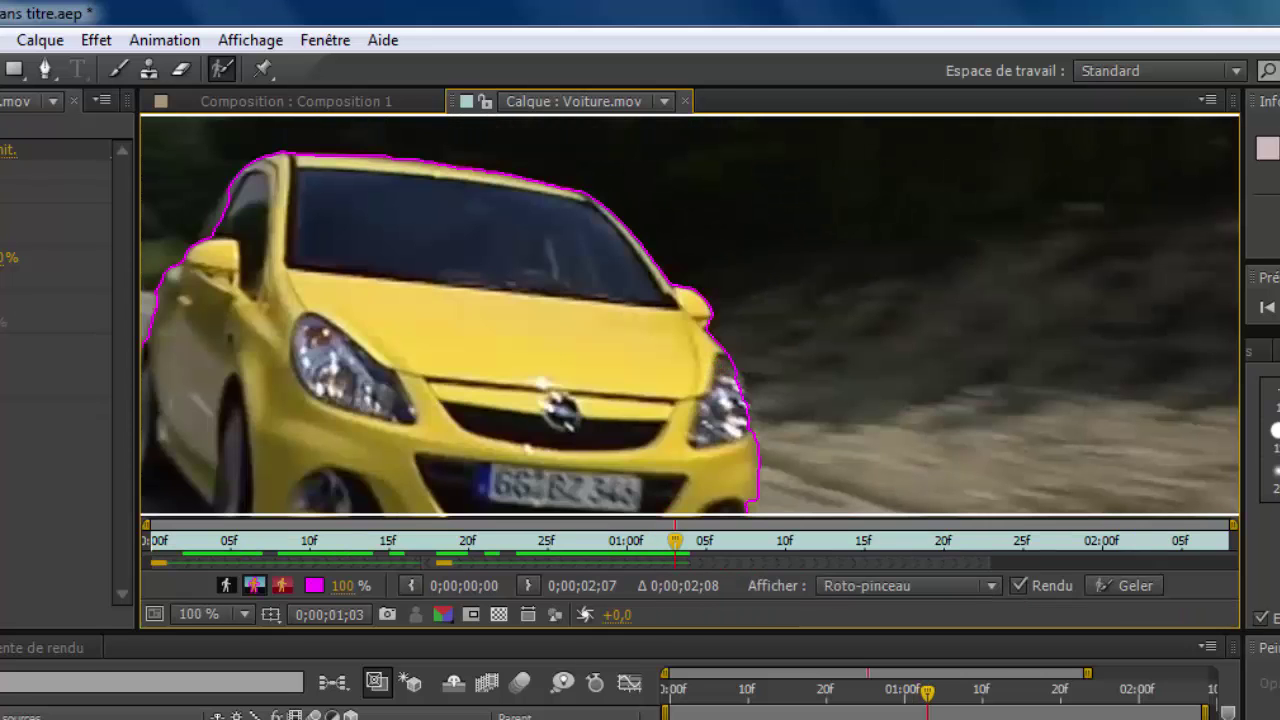
{"action": "key", "text": "comma"}
{"action": "key", "text": "Page_Down"}
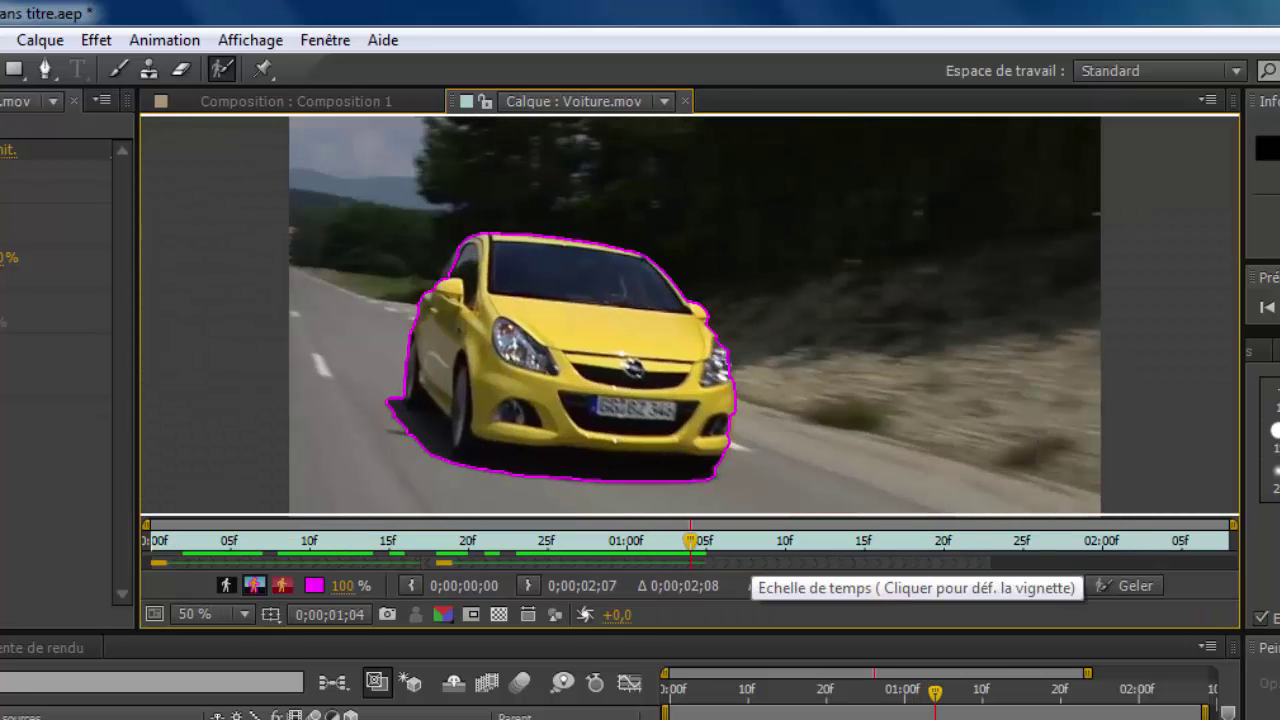
{"action": "key", "text": "period"}
{"action": "key", "text": "comma"}
{"action": "key", "text": "Page_Down"}
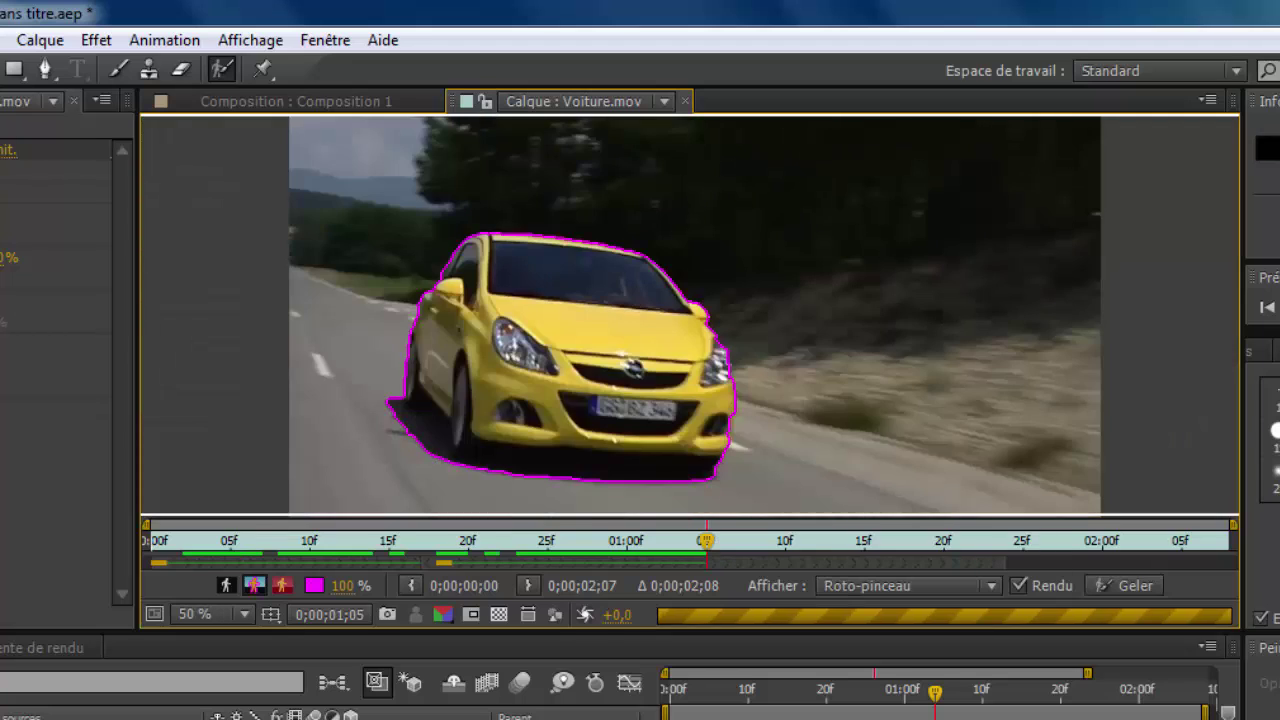
{"action": "key", "text": "period"}
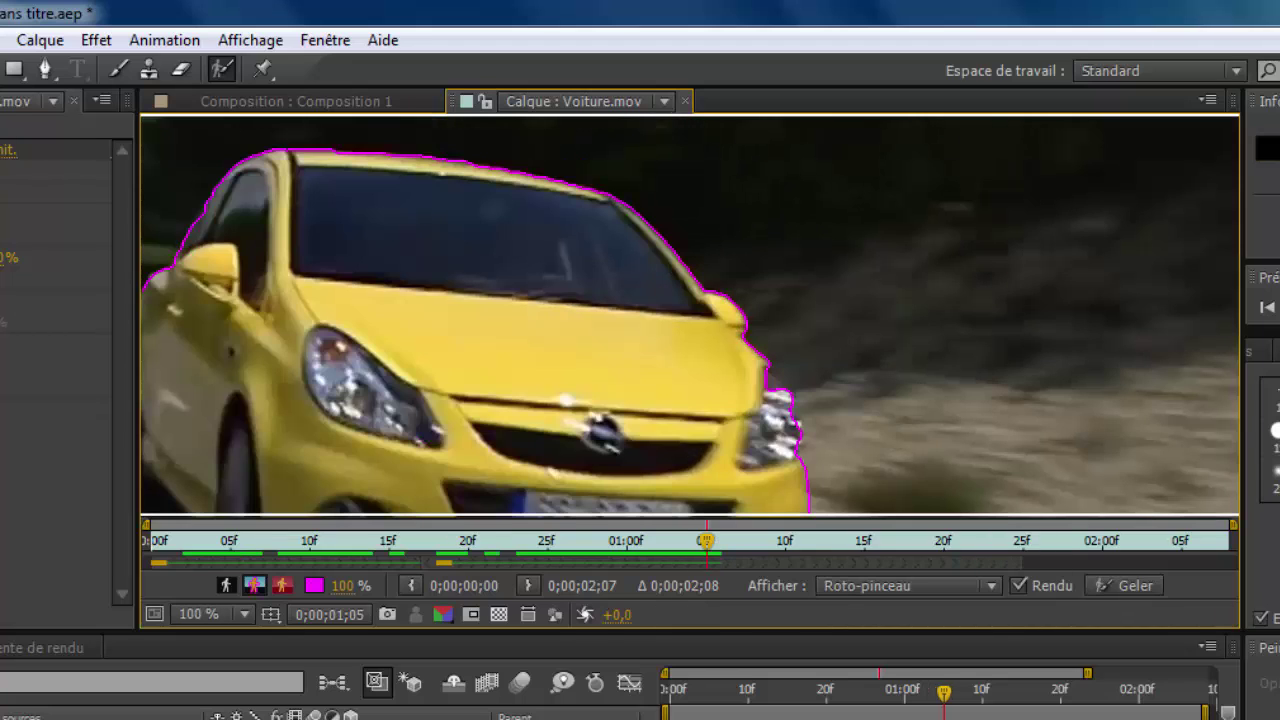
{"action": "key", "text": "comma"}
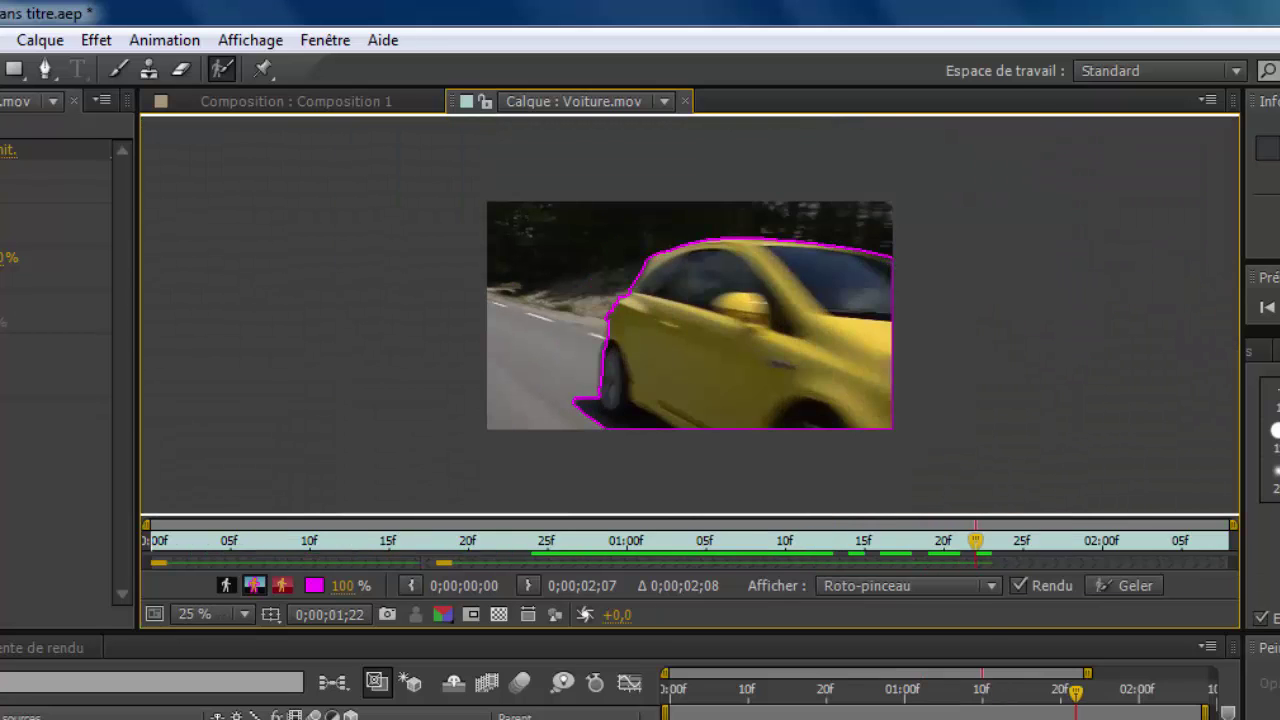
- At frame 0;00;01;22, extend the Roto Brush selection along the outer edge of the rear wheel
{"action": "key", "text": "period"}
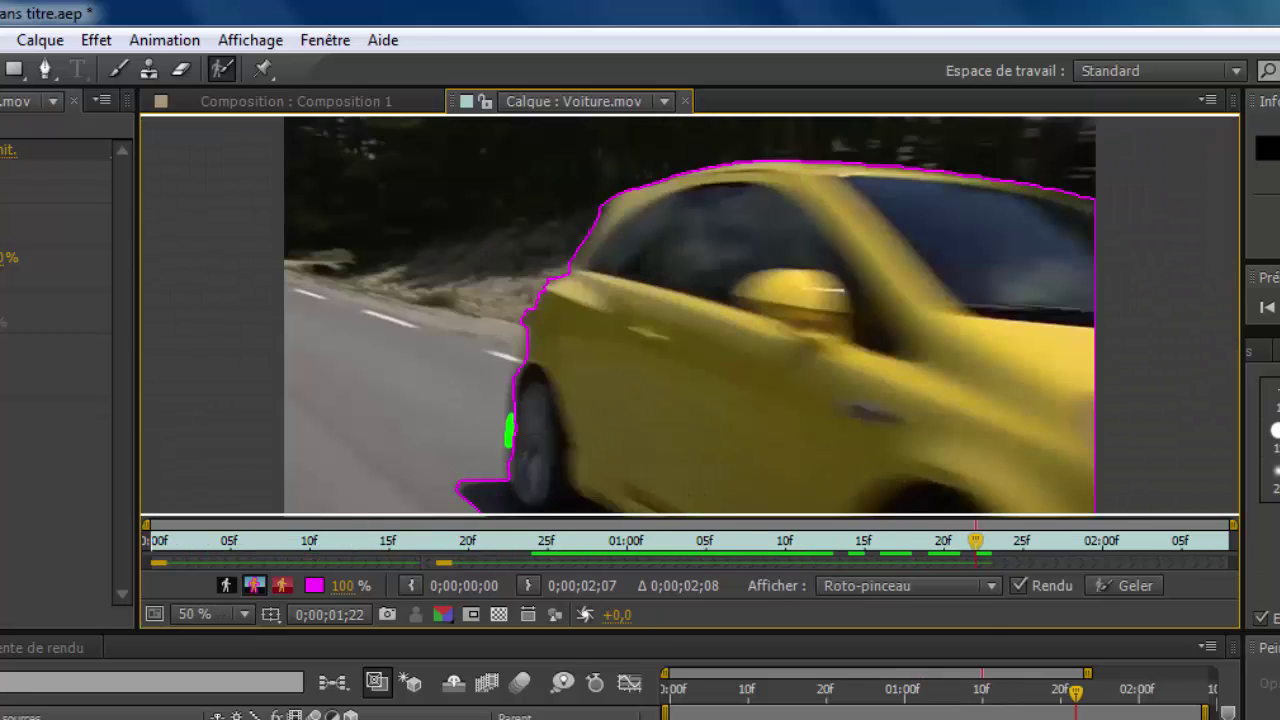
{"action": "key", "text": "comma"}
{"action": "key", "text": "period"}
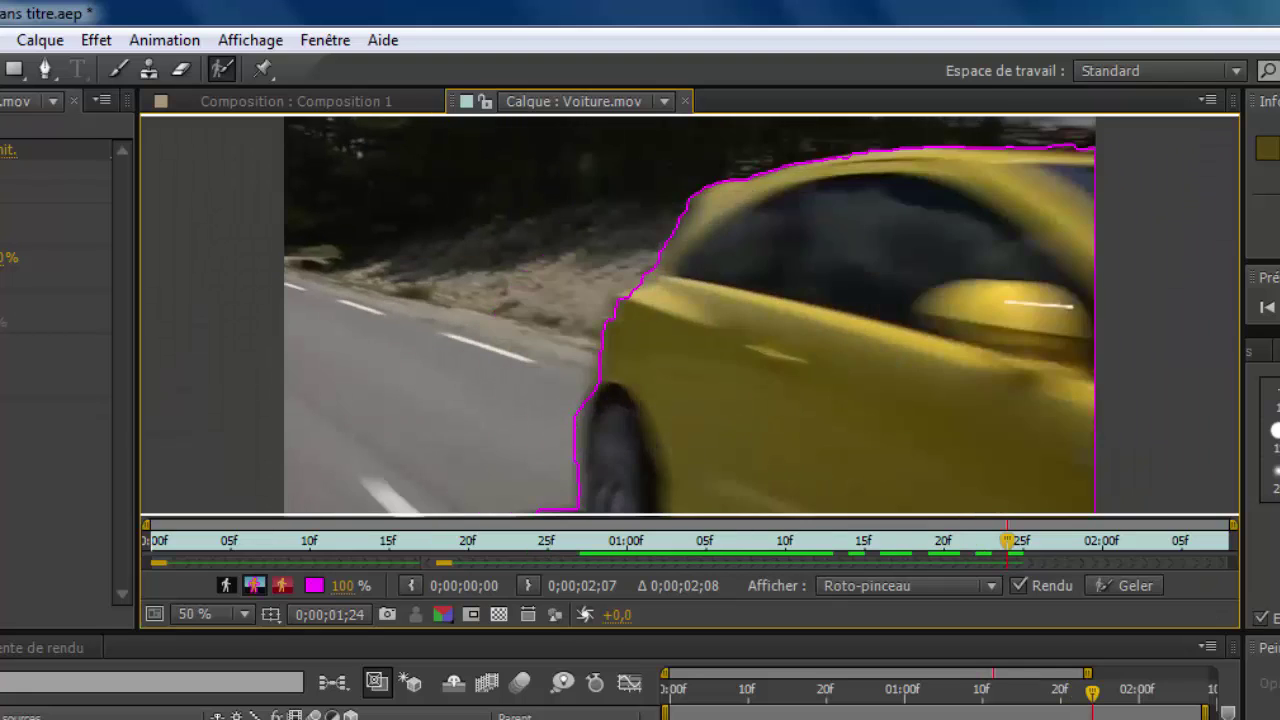
- Propagate to frame 0;00;02;02, remove the stray roadside selection and select the last visible part of the car in the lower-right corner
{"action": "key", "text": "comma"}
{"action": "key", "text": "Page_Down"}
{"action": "key", "text": "Page_Down"}
{"action": "key", "text": "Page_Down"}
{"action": "key", "text": "Page_Down"}
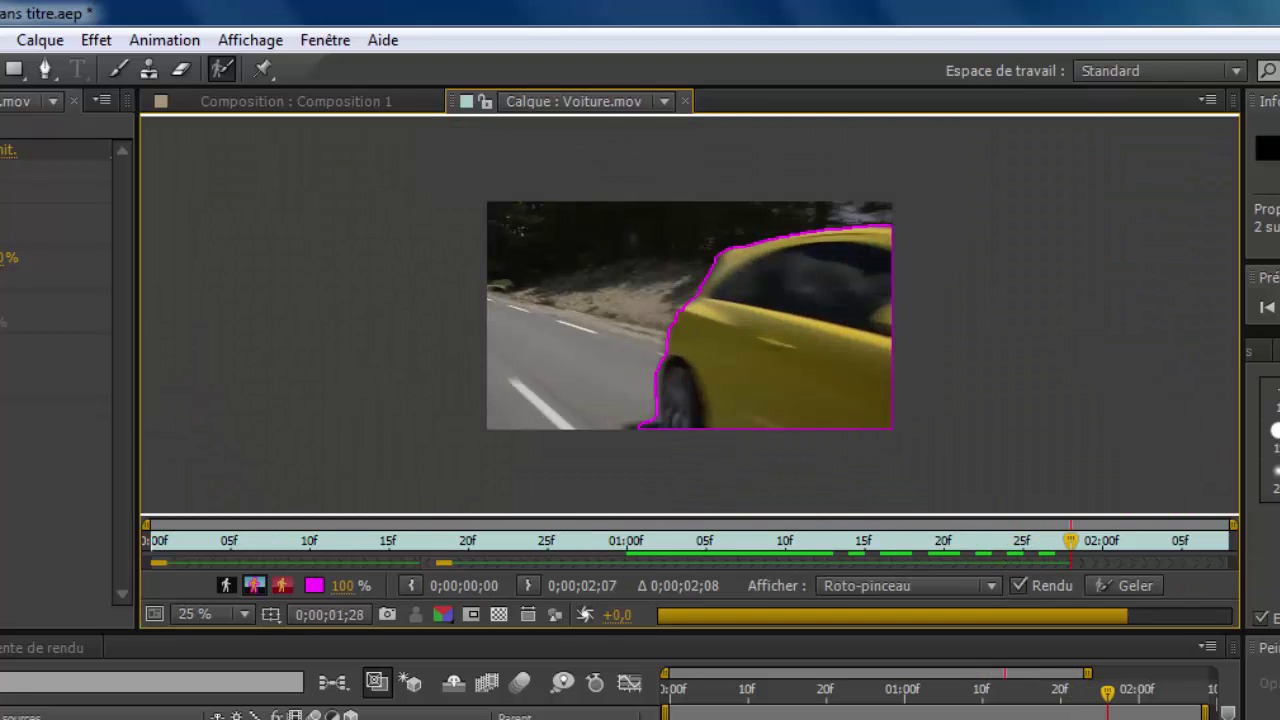
{"action": "key", "text": "Page_Down"}
{"action": "key", "text": "Page_Down"}
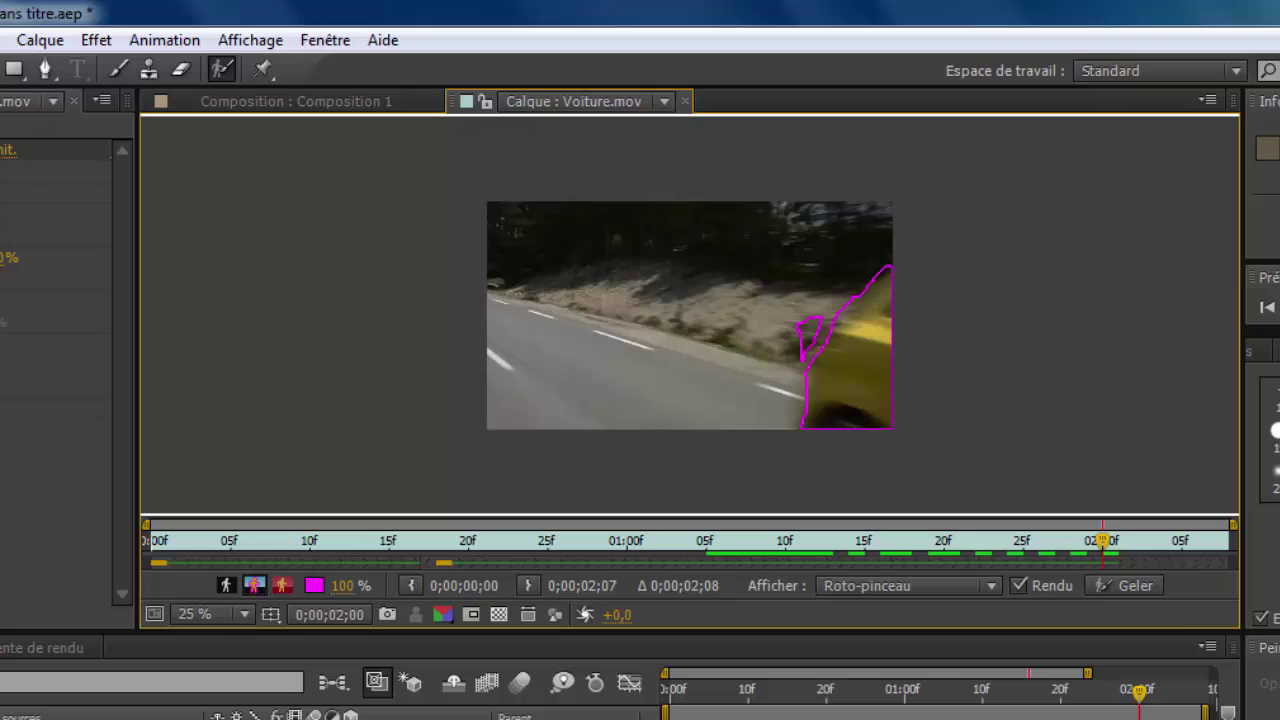
{"action": "key", "text": "Page_Down"}
{"action": "key", "text": "Page_Down"}
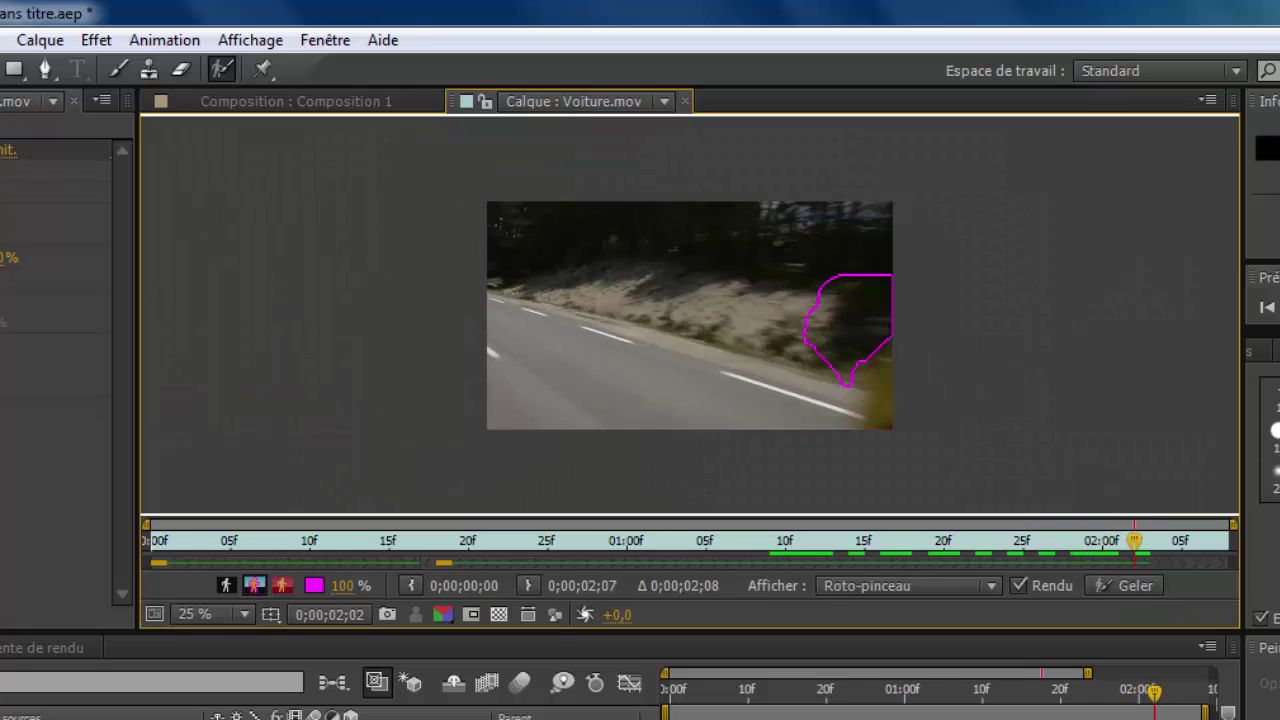
{"action": "left_click_drag", "start_coordinate": [848, 330], "coordinate": [852, 318]}
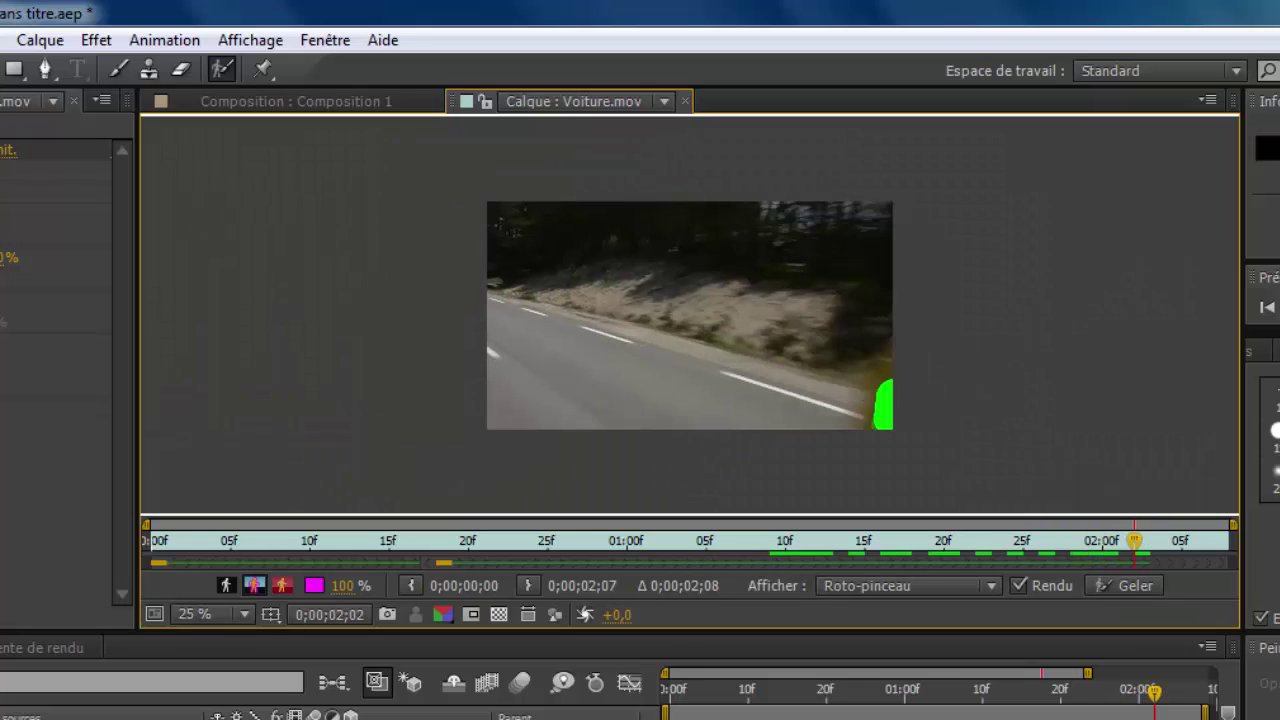
- Advance to frame 0;00;02;05 and subtract the leftover Roto Brush selection from the empty roadside
{"action": "key", "text": "Page_Down"}
{"action": "key", "text": "Page_Down"}
{"action": "key", "text": "Page_Down"}
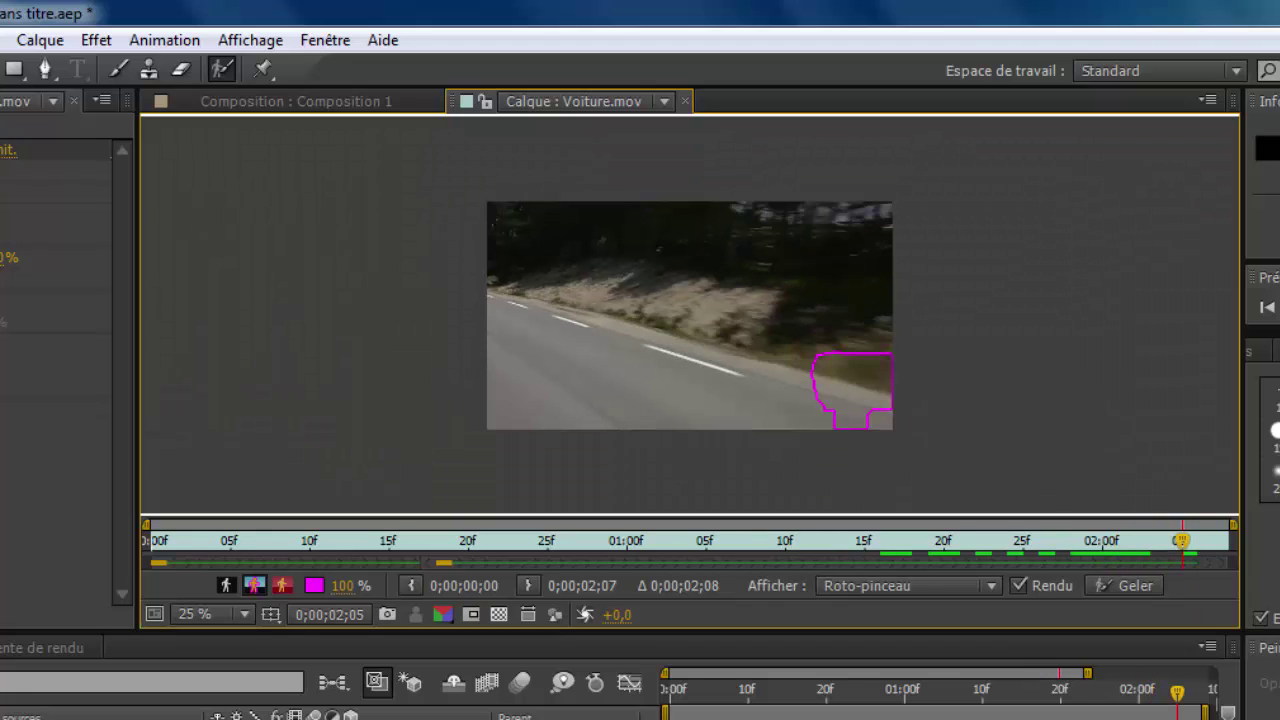
{"action": "left_click_drag", "start_coordinate": [872, 335], "coordinate": [875, 420]}
{"action": "left_click_drag", "start_coordinate": [828, 345], "coordinate": [832, 400]}
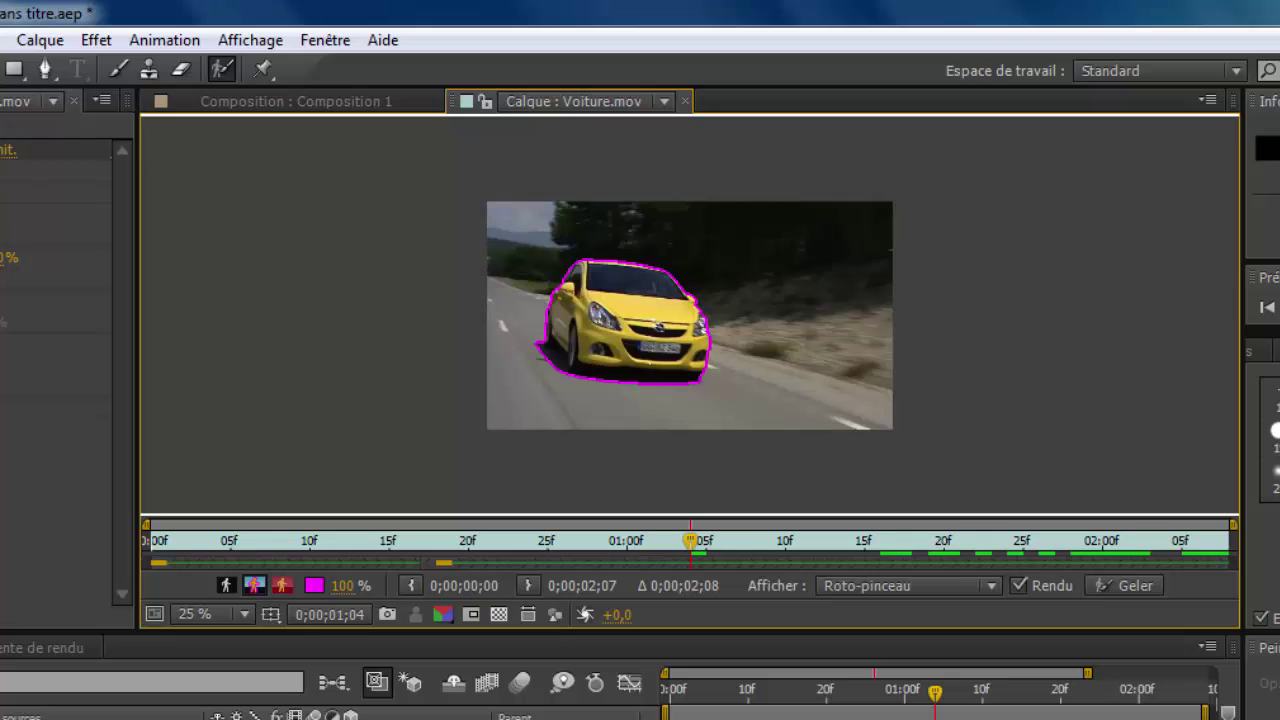
- Fit the clip to the viewer and preview the car's matte in Alpha view across the frames up to 0;00;01;09
{"action": "left_click", "coordinate": [215, 614]}
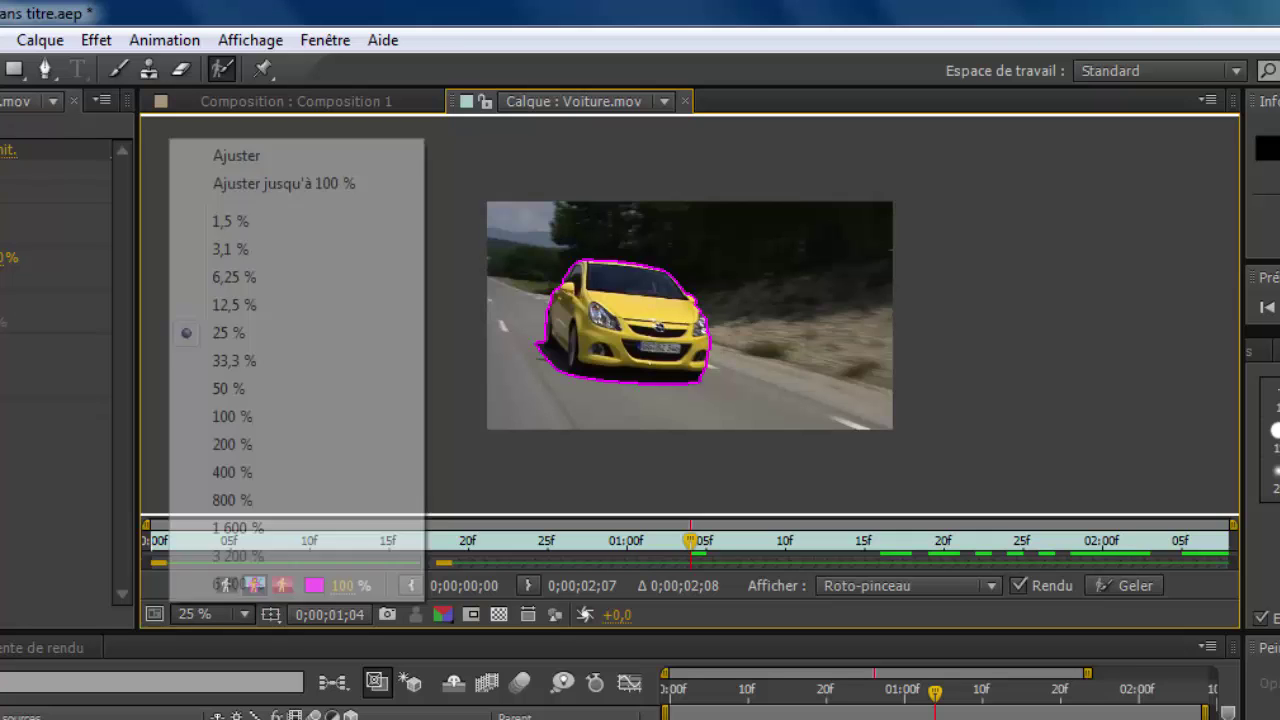
{"action": "left_click", "coordinate": [236, 155]}
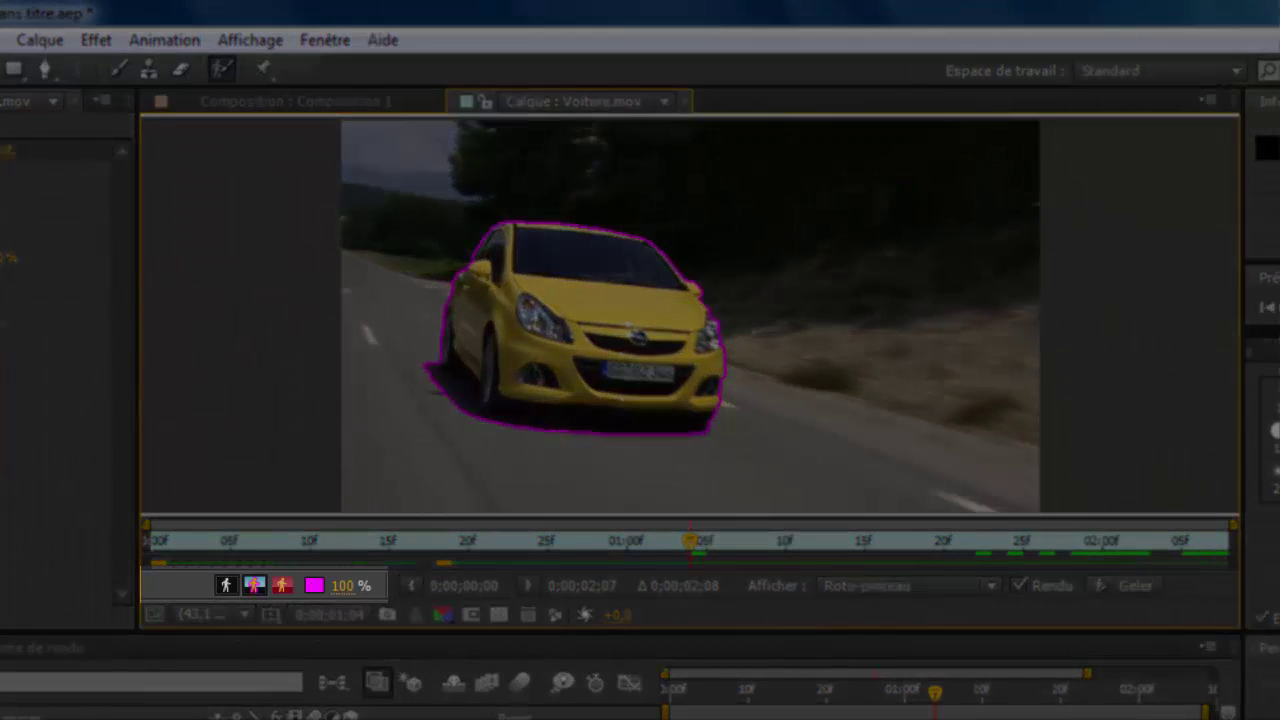
{"action": "left_click", "coordinate": [226, 586]}
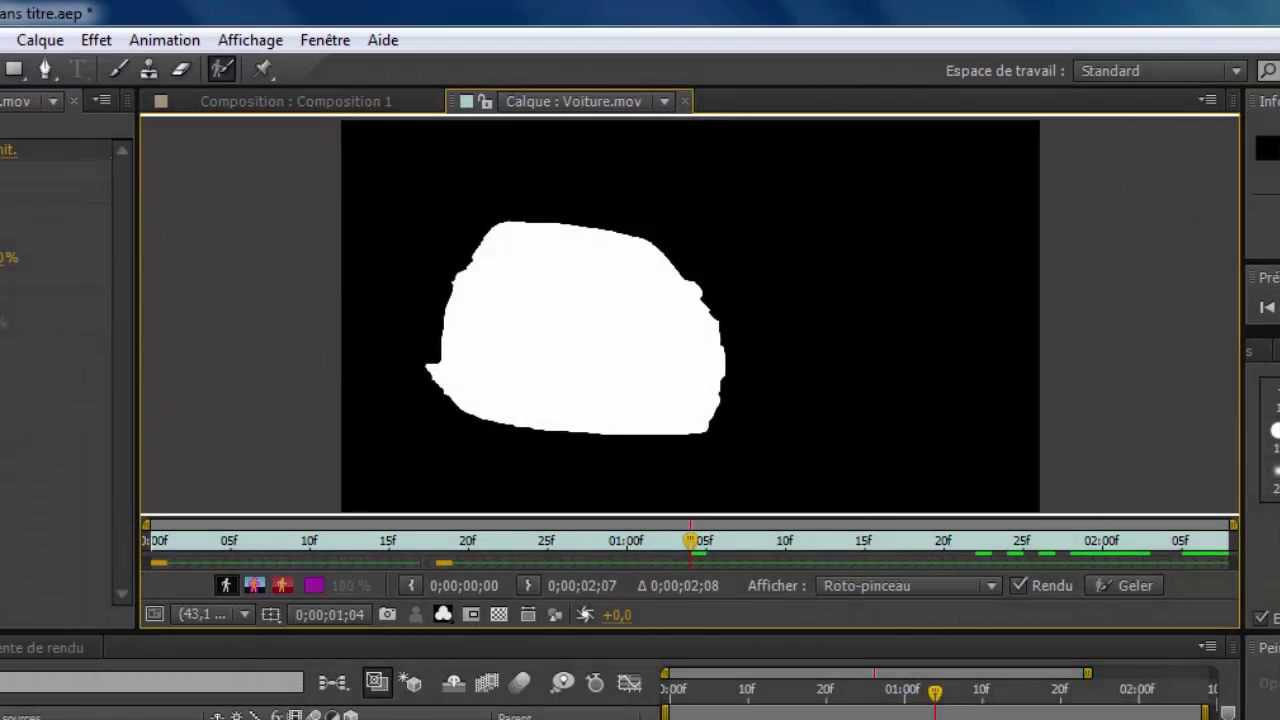
{"action": "left_click_drag", "start_coordinate": [690, 541], "coordinate": [802, 541]}
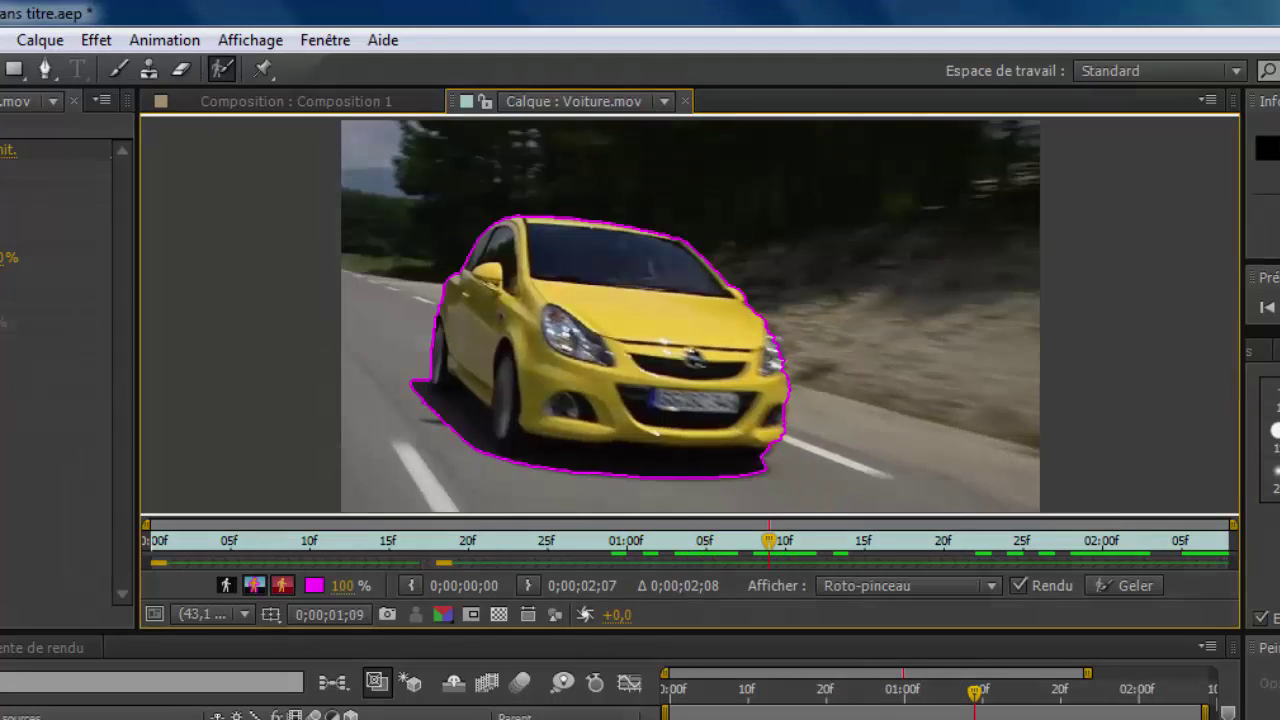
- Display the Roto Brush result as an alpha overlay and change the overlay colour from red to bright green
{"action": "left_click", "coordinate": [282, 586]}
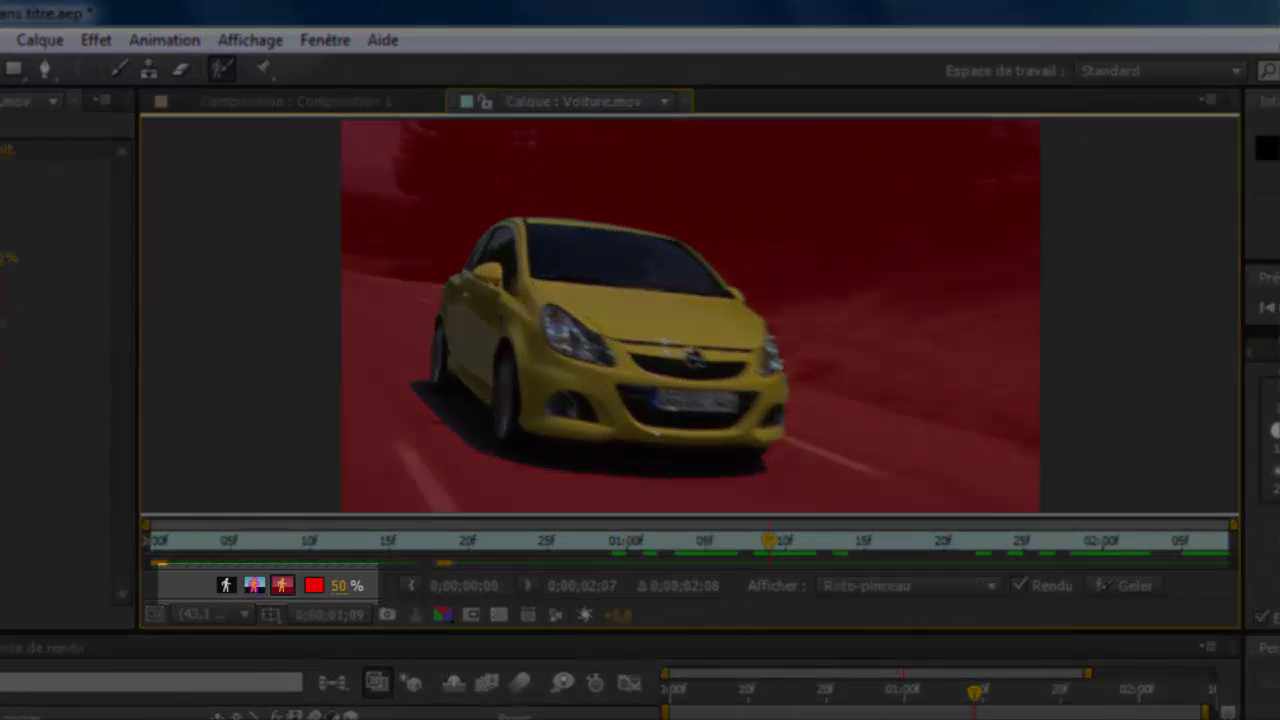
{"action": "key", "text": "comma"}
{"action": "key", "text": "period"}
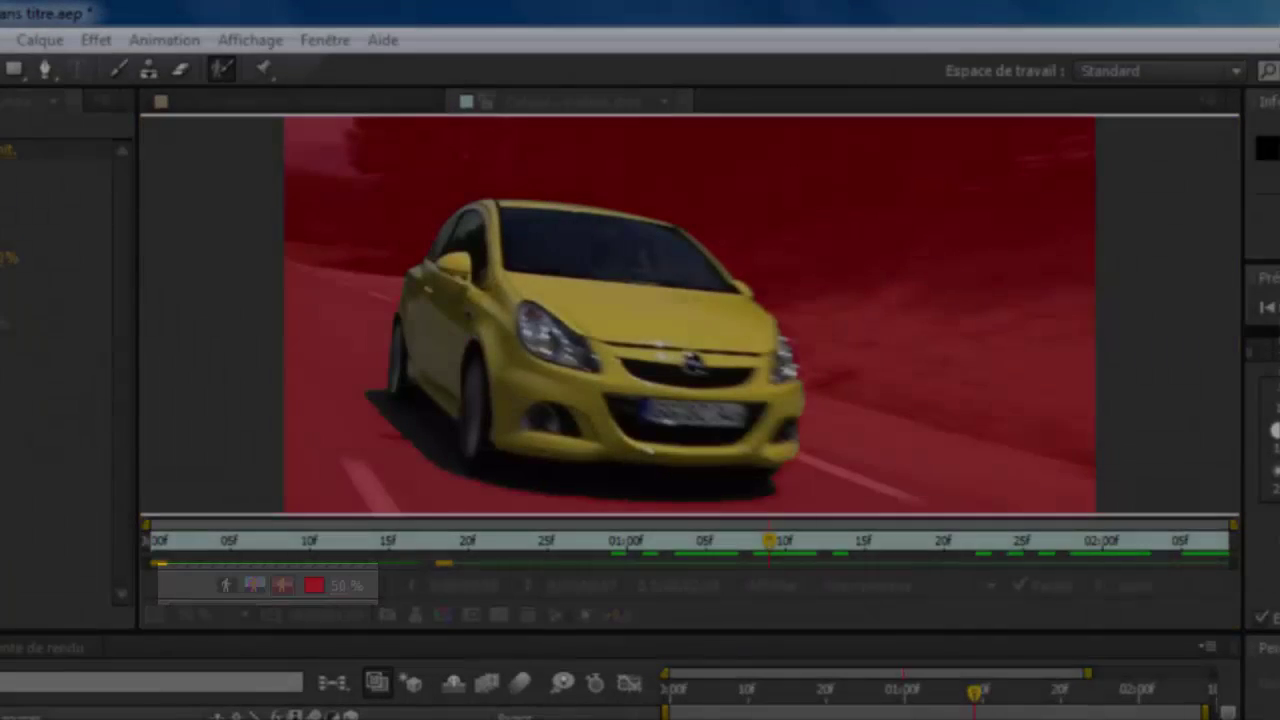
{"action": "left_click", "coordinate": [314, 585]}
{"action": "left_click", "coordinate": [866, 597]}
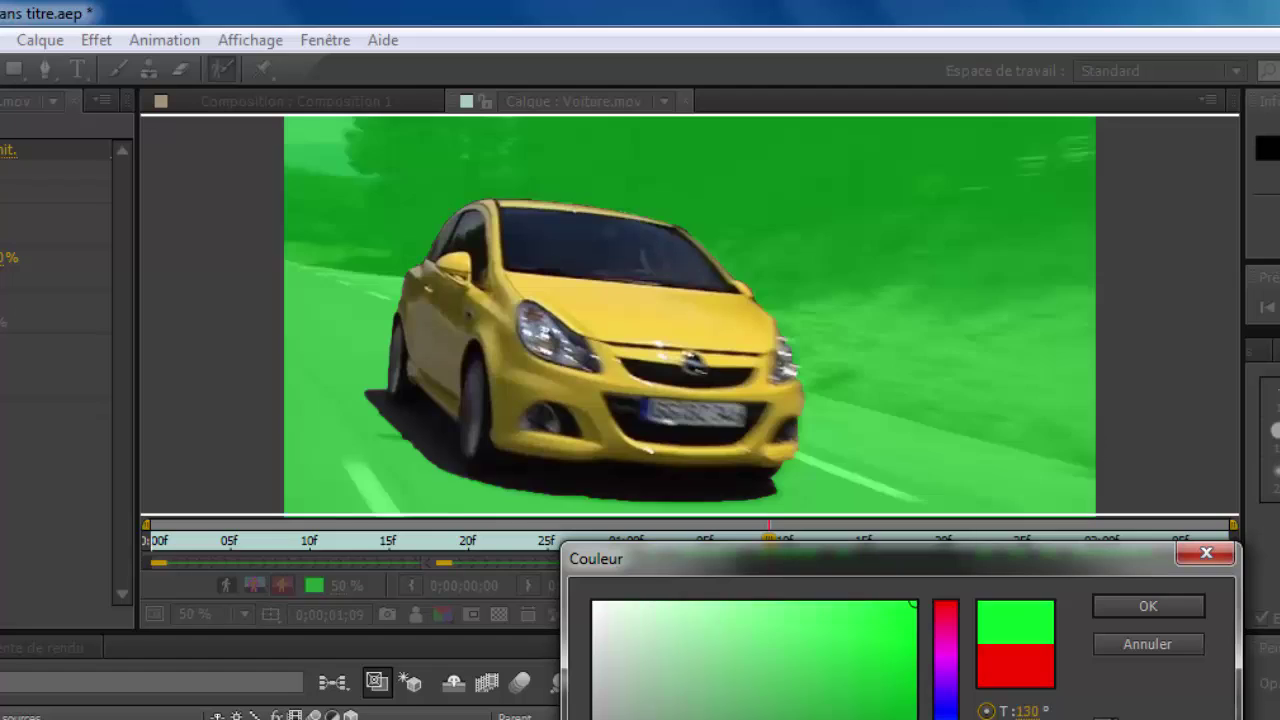
{"action": "key", "text": "Return"}
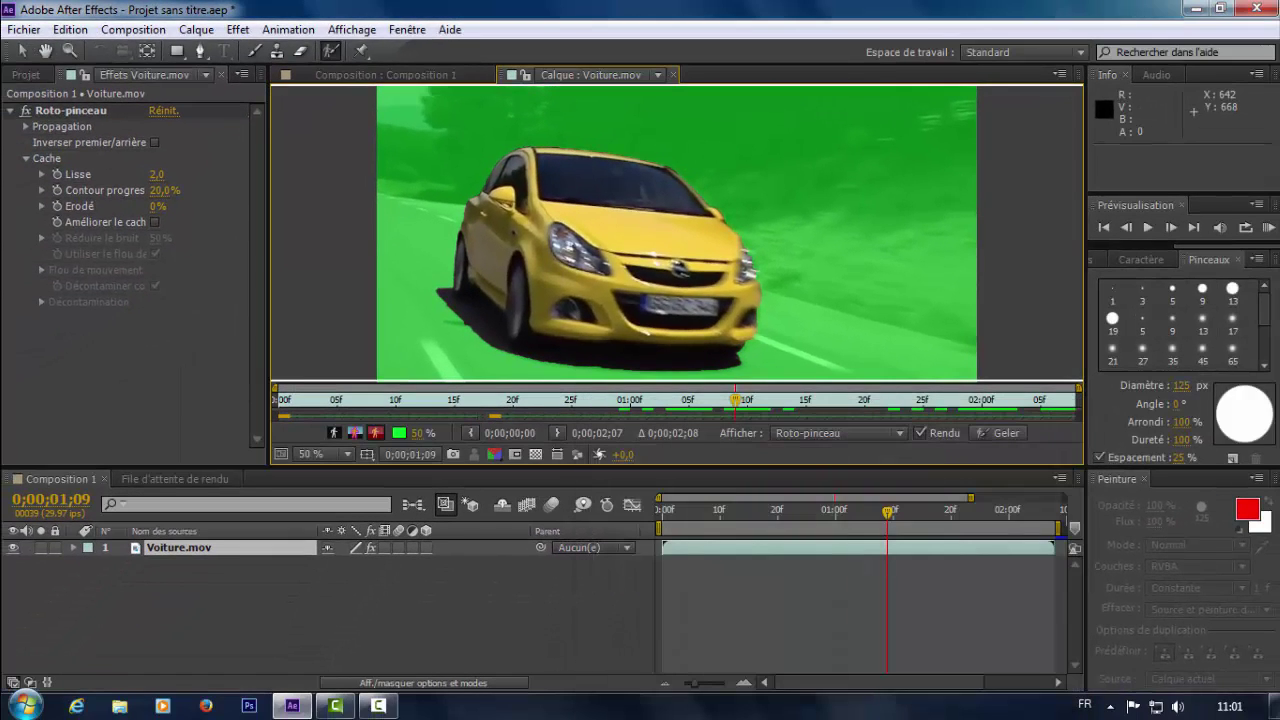
- Set the green alpha overlay's opacity to 100 %, move to frame 0;00;01;15 and fit the clip to the viewer
{"action": "left_click_drag", "start_coordinate": [418, 433], "coordinate": [472, 433]}
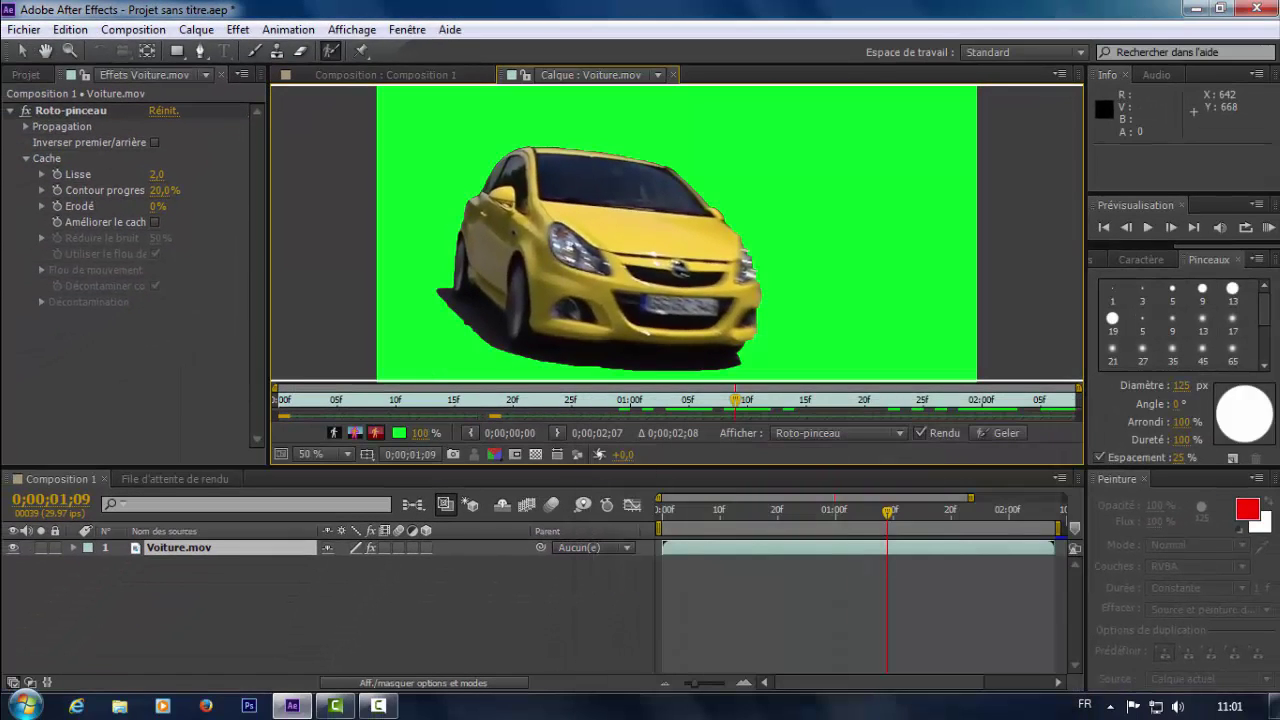
{"action": "scroll", "coordinate": [762, 317], "scroll_direction": "down", "scroll_amount": 2}
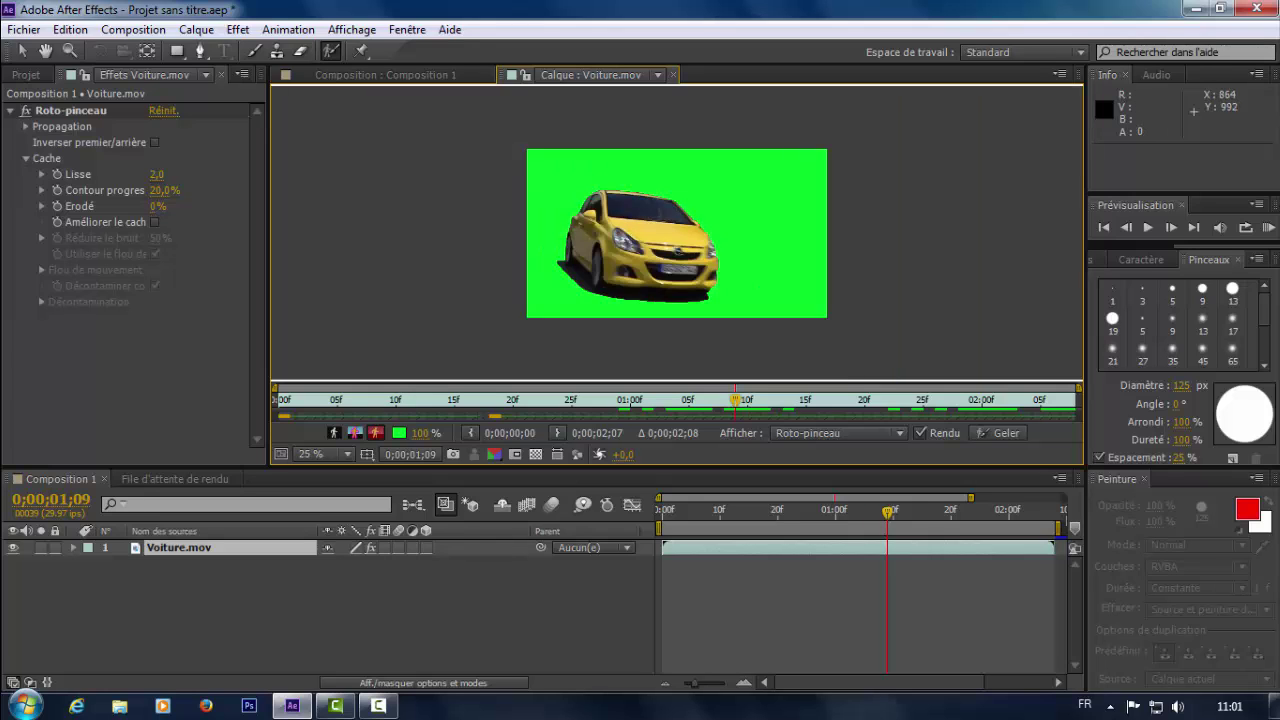
{"action": "mouse_move", "coordinate": [735, 399]}
{"action": "left_mouse_down"}
{"action": "mouse_move", "coordinate": [877, 399]}
{"action": "mouse_move", "coordinate": [806, 400]}
{"action": "left_mouse_up"}
{"action": "key", "text": "shift+slash"}
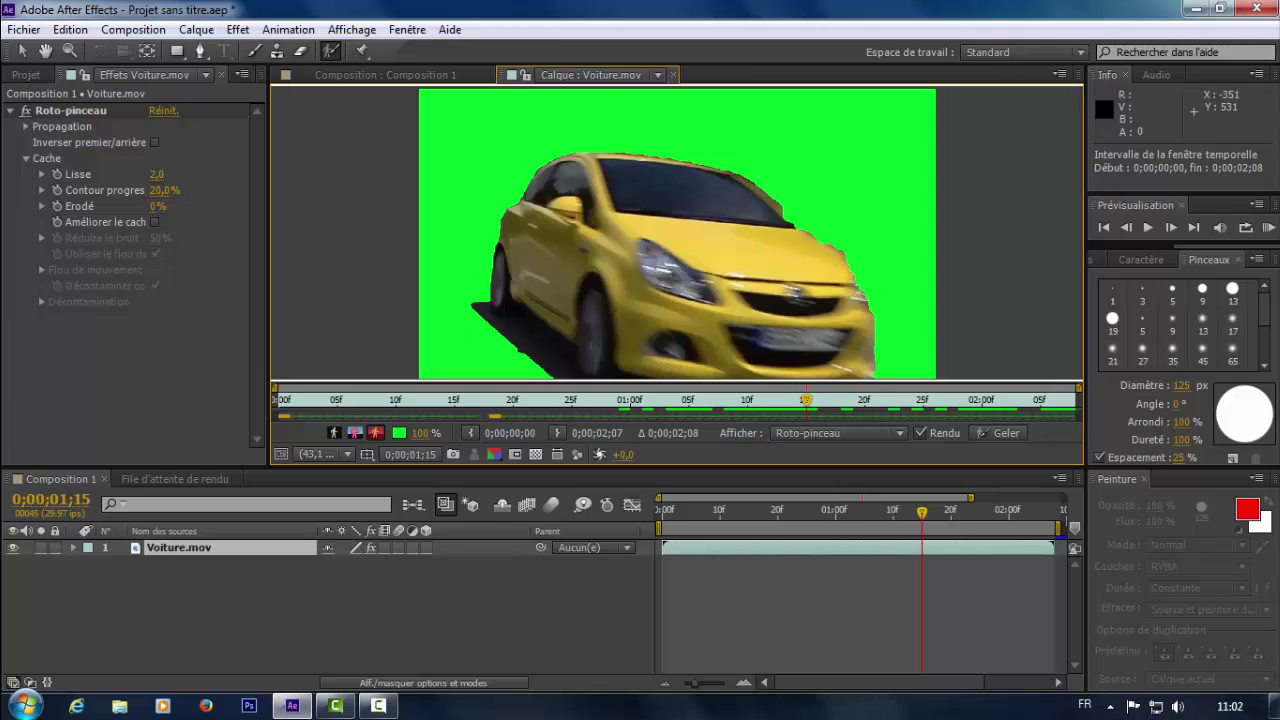
- Turn off Roto-pinceau's foreground/background inversion and set the matte's Lisse to 11,0, Contour progressif to 26,2 % and Erodé to 8 %
{"action": "left_click", "coordinate": [71, 111]}
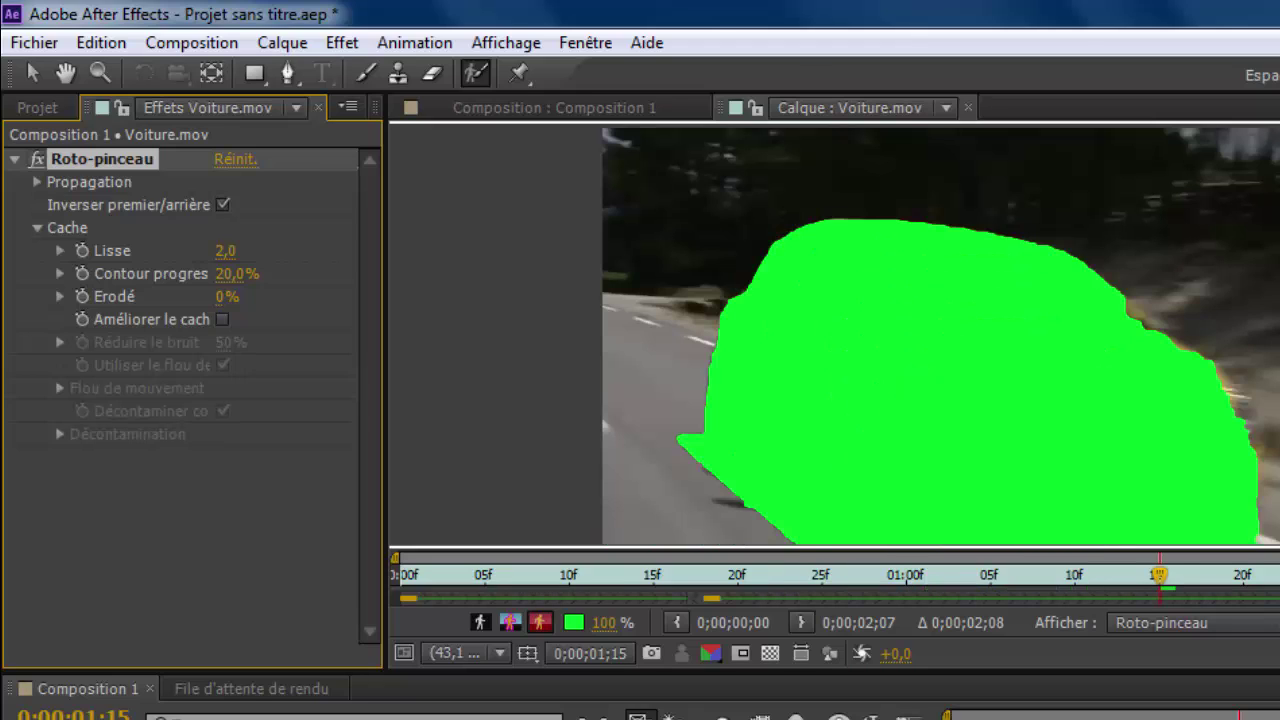
{"action": "left_click", "coordinate": [222, 204]}
{"action": "left_click_drag", "start_coordinate": [226, 251], "coordinate": [274, 273]}
{"action": "left_click_drag", "start_coordinate": [227, 296], "coordinate": [355, 296]}
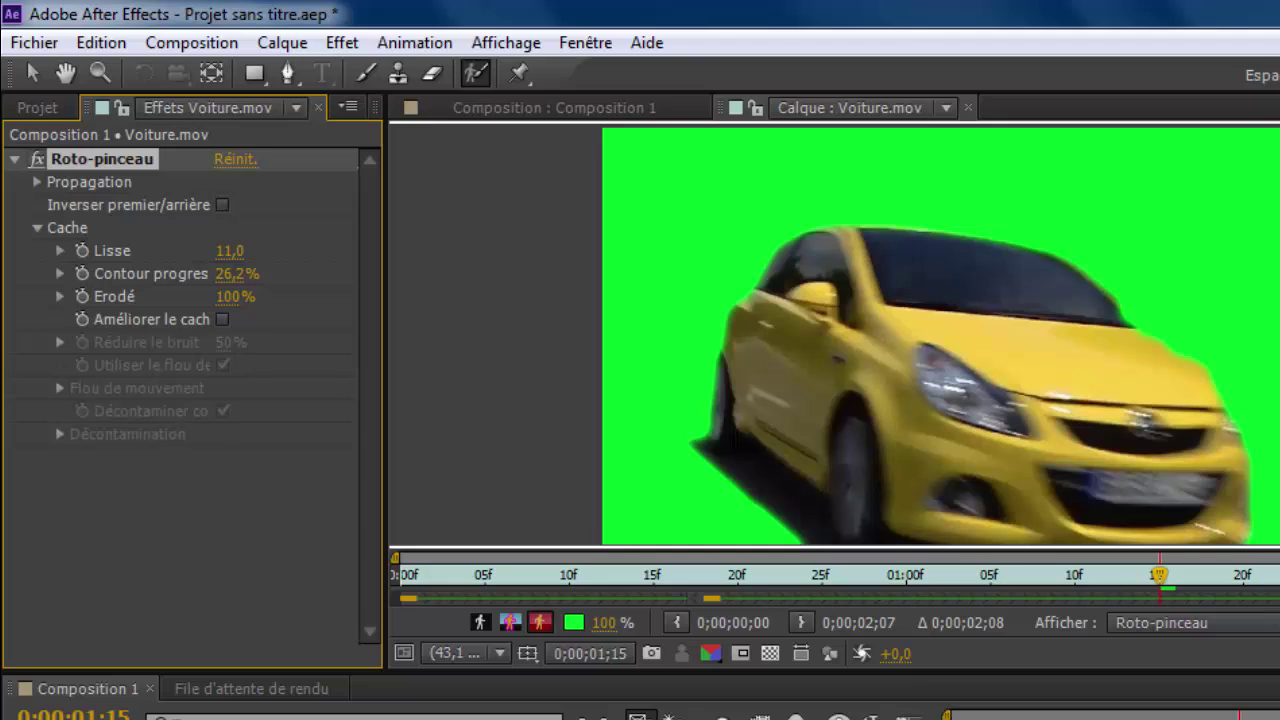
{"action": "left_click_drag", "start_coordinate": [236, 296], "coordinate": [130, 296]}
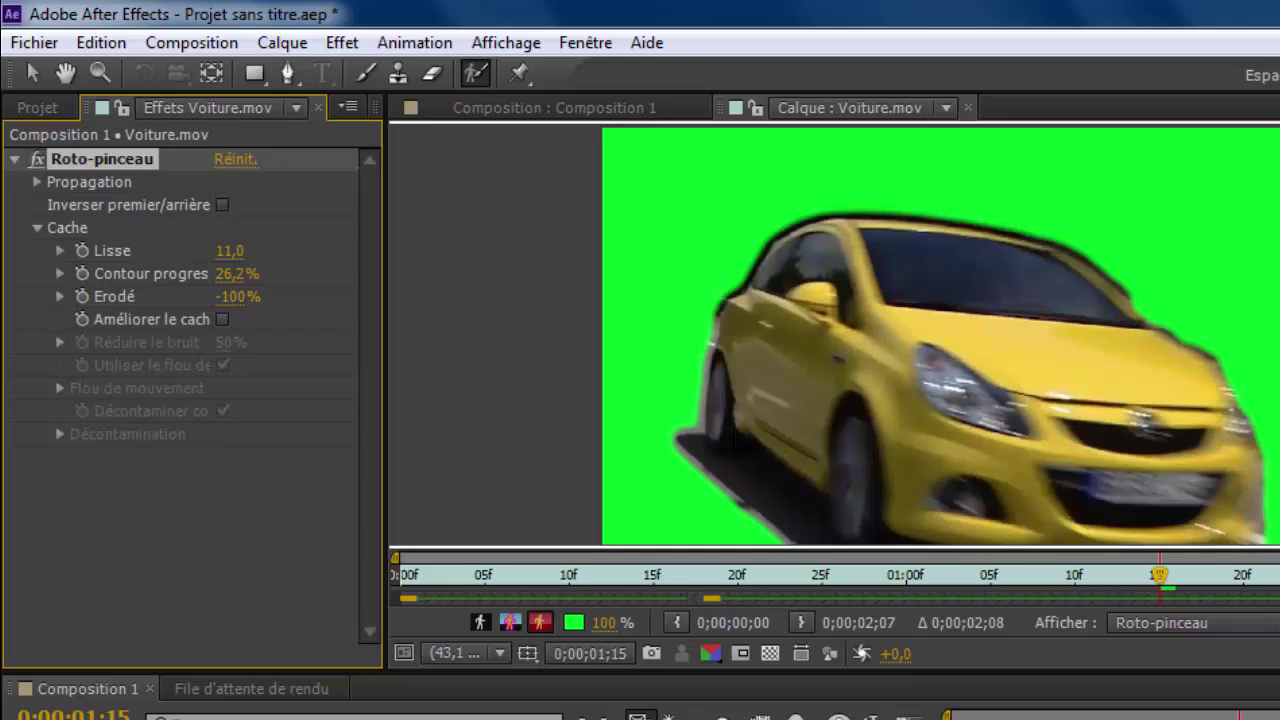
{"action": "left_click_drag", "start_coordinate": [238, 296], "coordinate": [346, 296]}
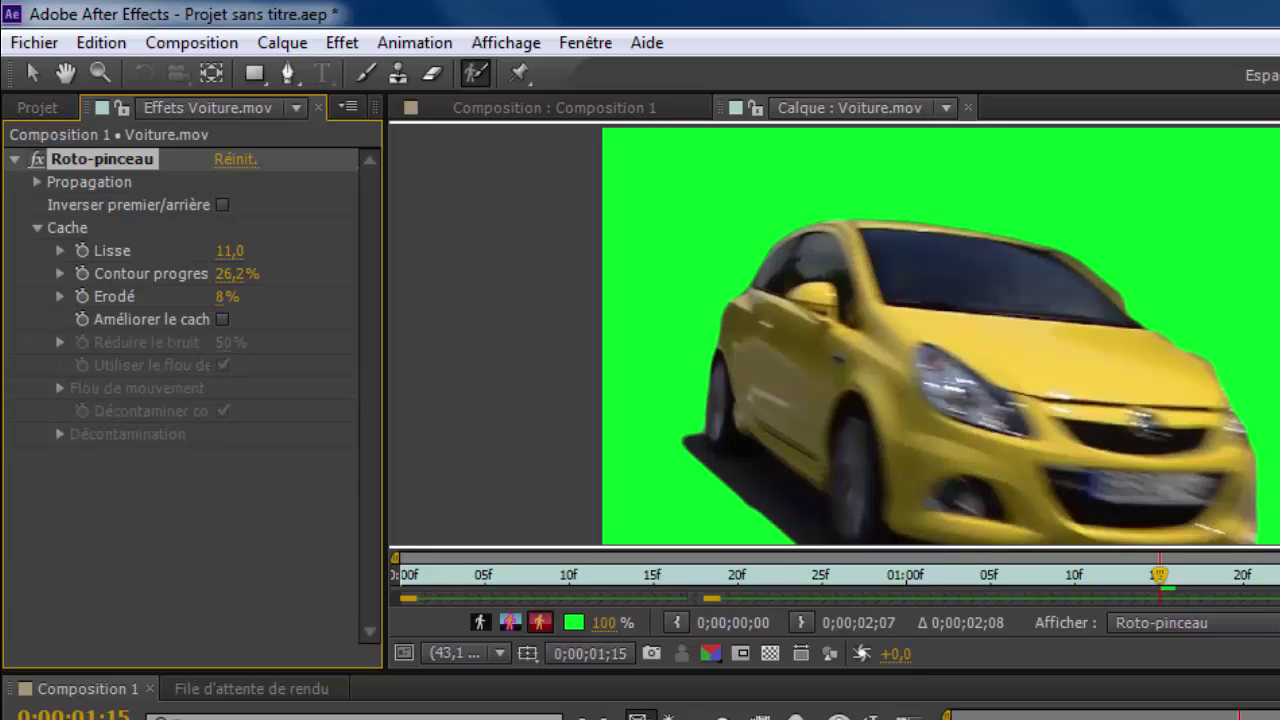
- Enable matte refinement in Roto-pinceau, with 14 motion blur samples and a decontamination level of 99 %
{"action": "left_click", "coordinate": [222, 319]}
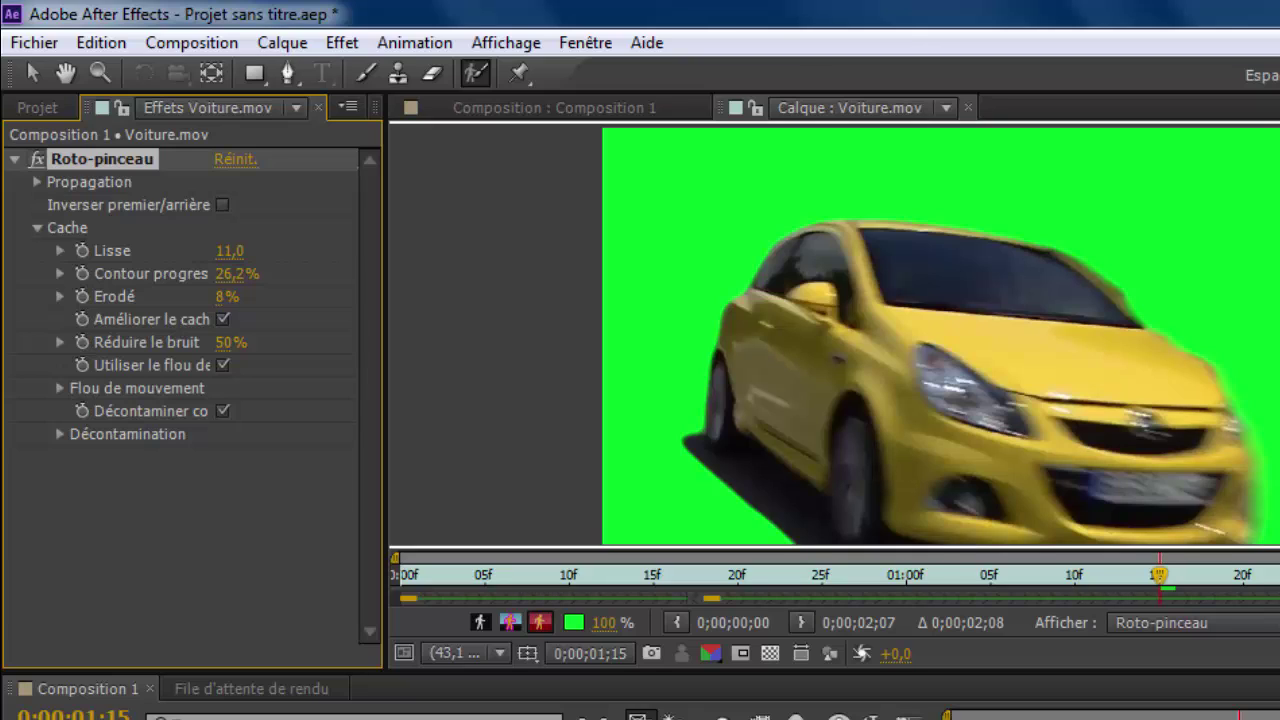
{"action": "left_click", "coordinate": [60, 388]}
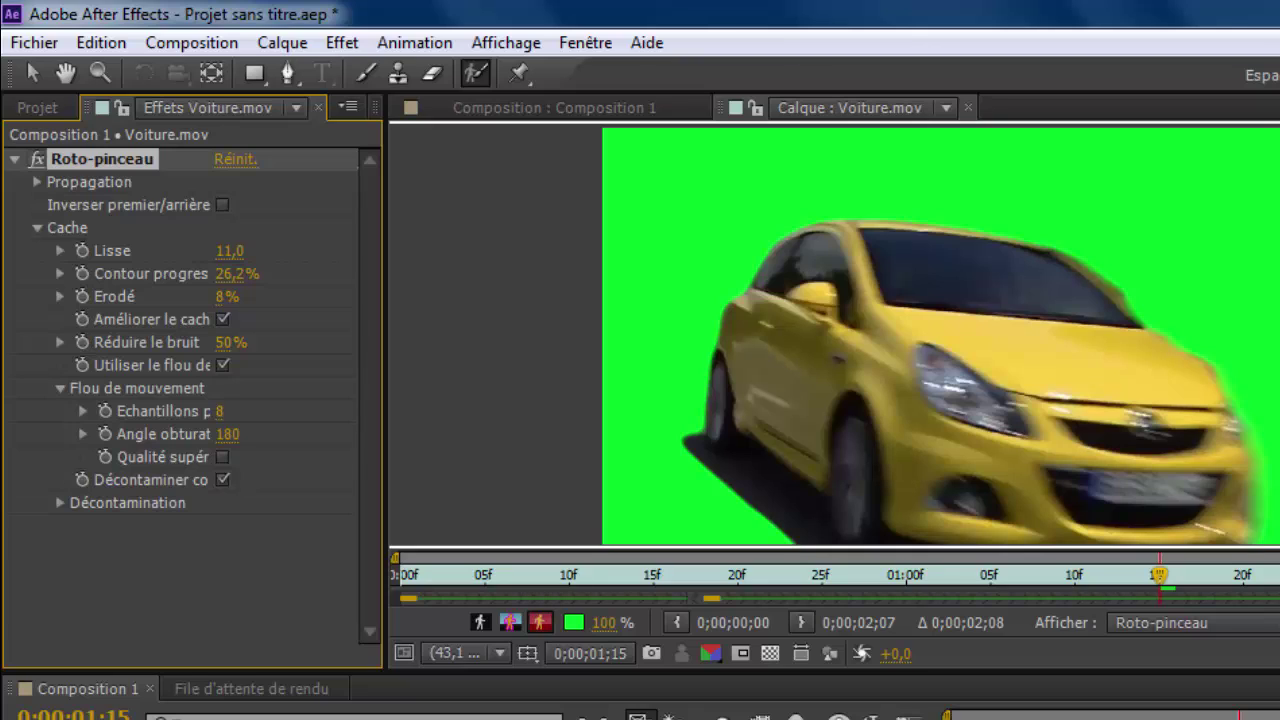
{"action": "left_click_drag", "start_coordinate": [220, 411], "coordinate": [230, 411]}
{"action": "left_click", "coordinate": [60, 503]}
{"action": "left_click_drag", "start_coordinate": [226, 526], "coordinate": [224, 526]}
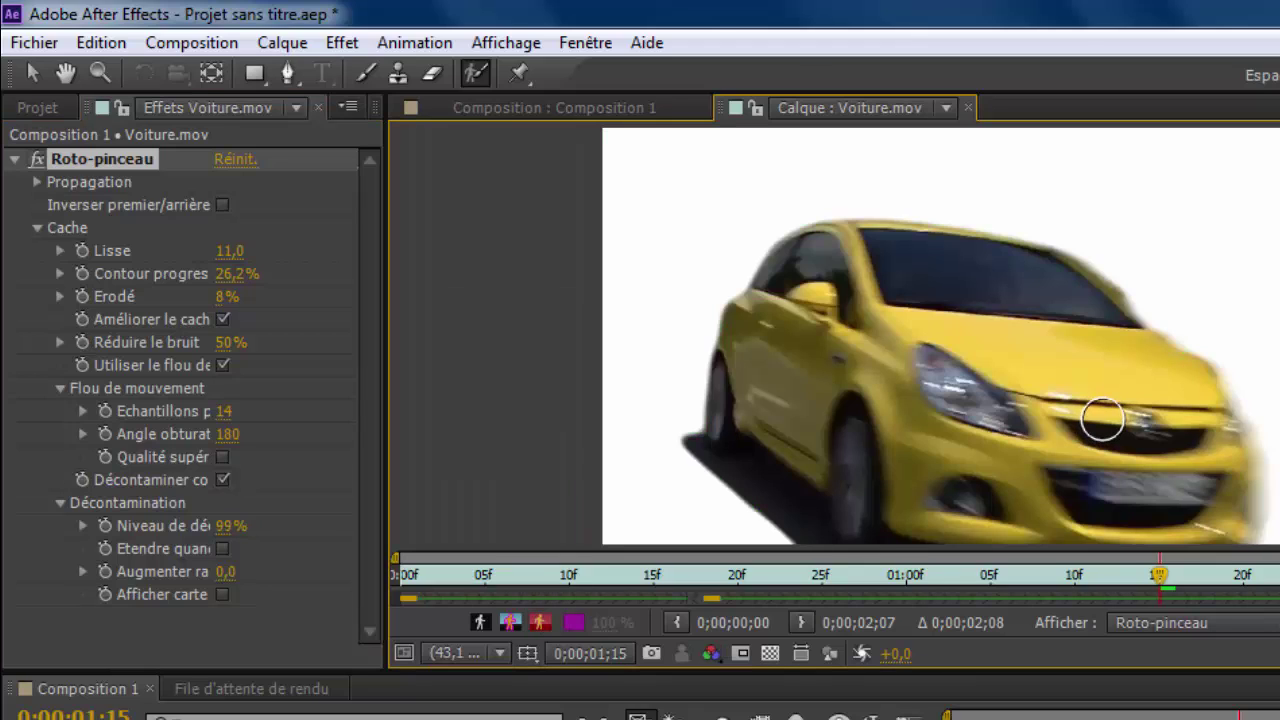
- Retouch the car's Roto Brush edge beside the windshield and bonnet at frame 0;00;01;15, subtracting stray background and restoring missing bodywork
{"action": "left_click_drag", "start_coordinate": [1128, 310], "coordinate": [1208, 370]}
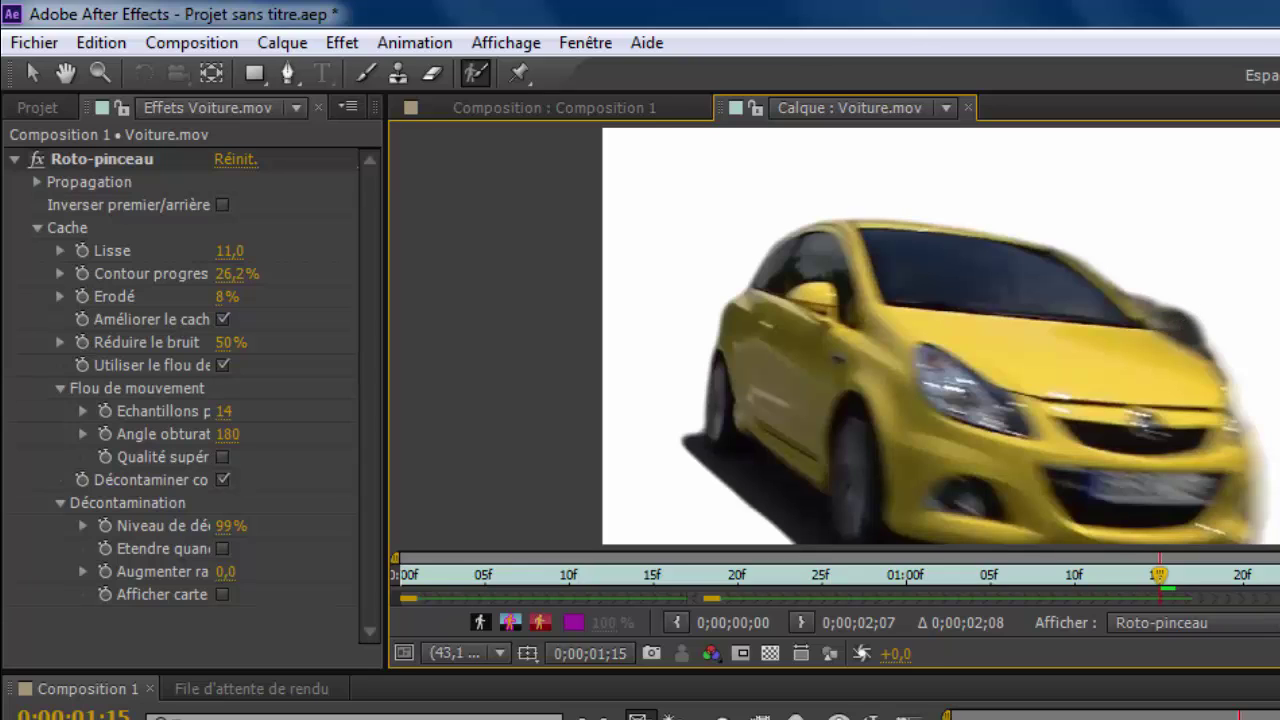
{"action": "left_click_drag", "start_coordinate": [1148, 293], "coordinate": [1218, 347]}
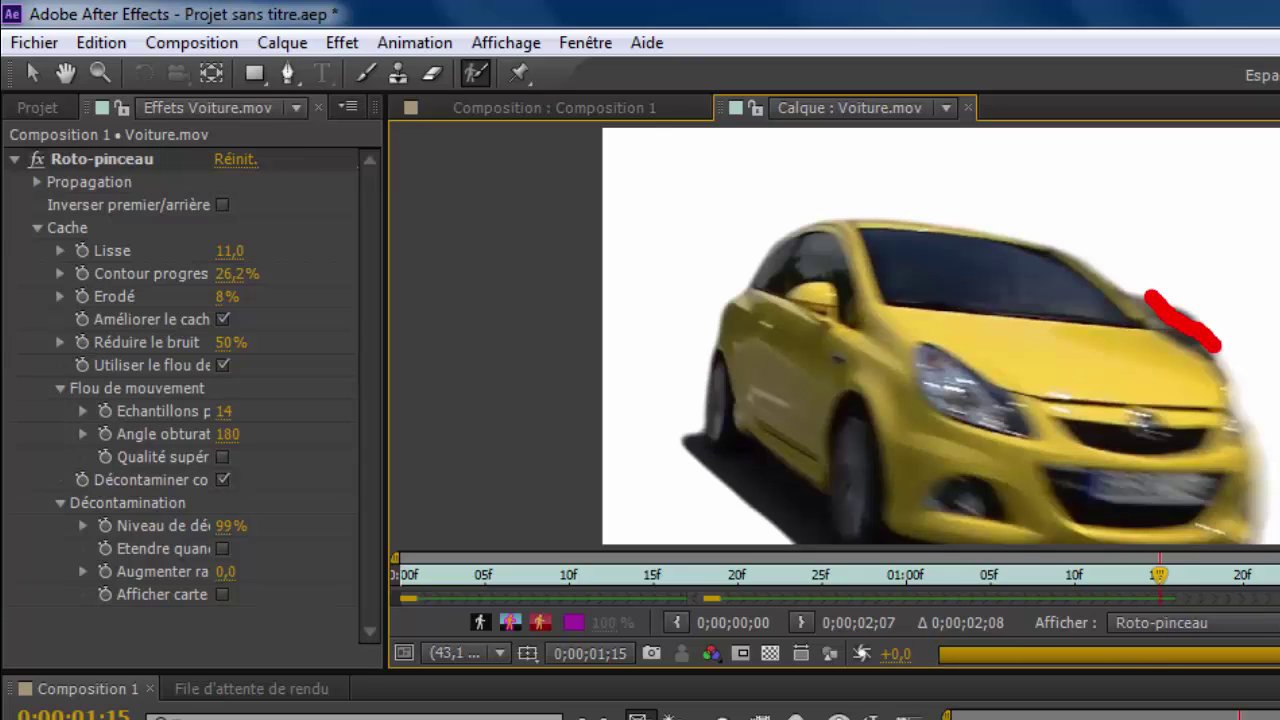
{"action": "left_click_drag", "start_coordinate": [1140, 291], "coordinate": [1232, 382]}
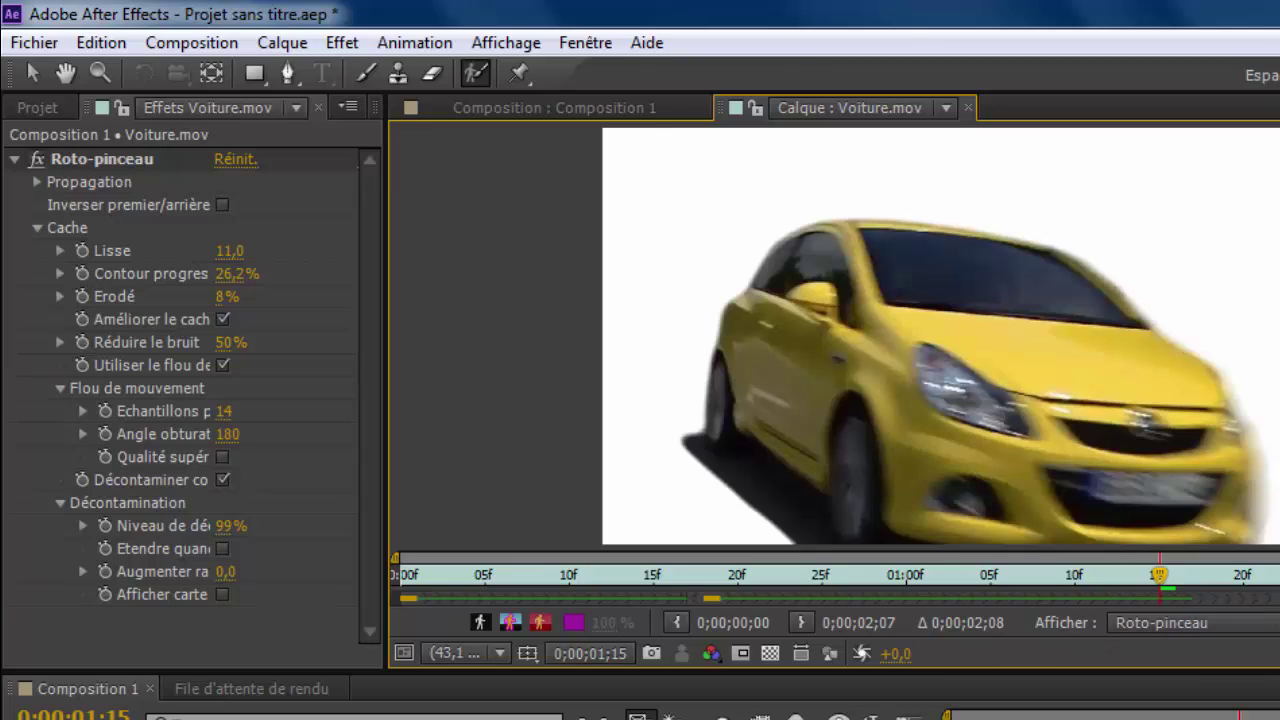
{"action": "left_click_drag", "start_coordinate": [1098, 270], "coordinate": [1142, 300]}
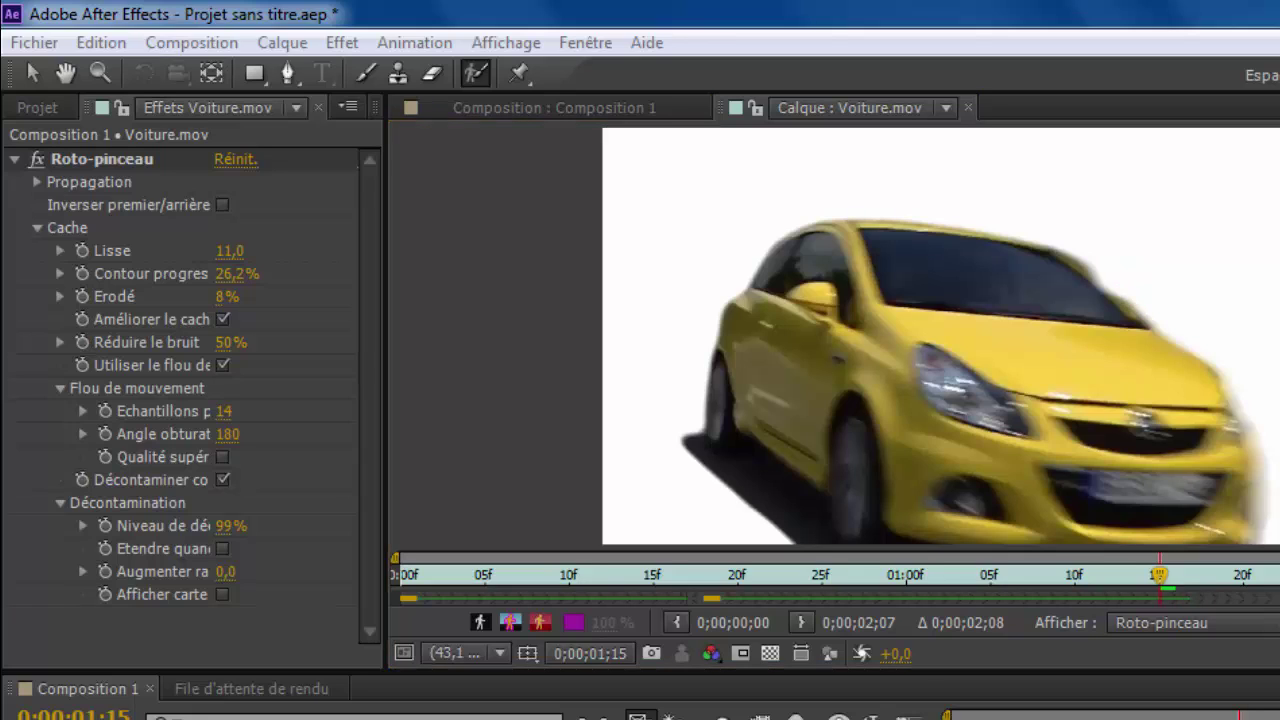
{"action": "left_click_drag", "start_coordinate": [1116, 296], "coordinate": [1137, 306]}
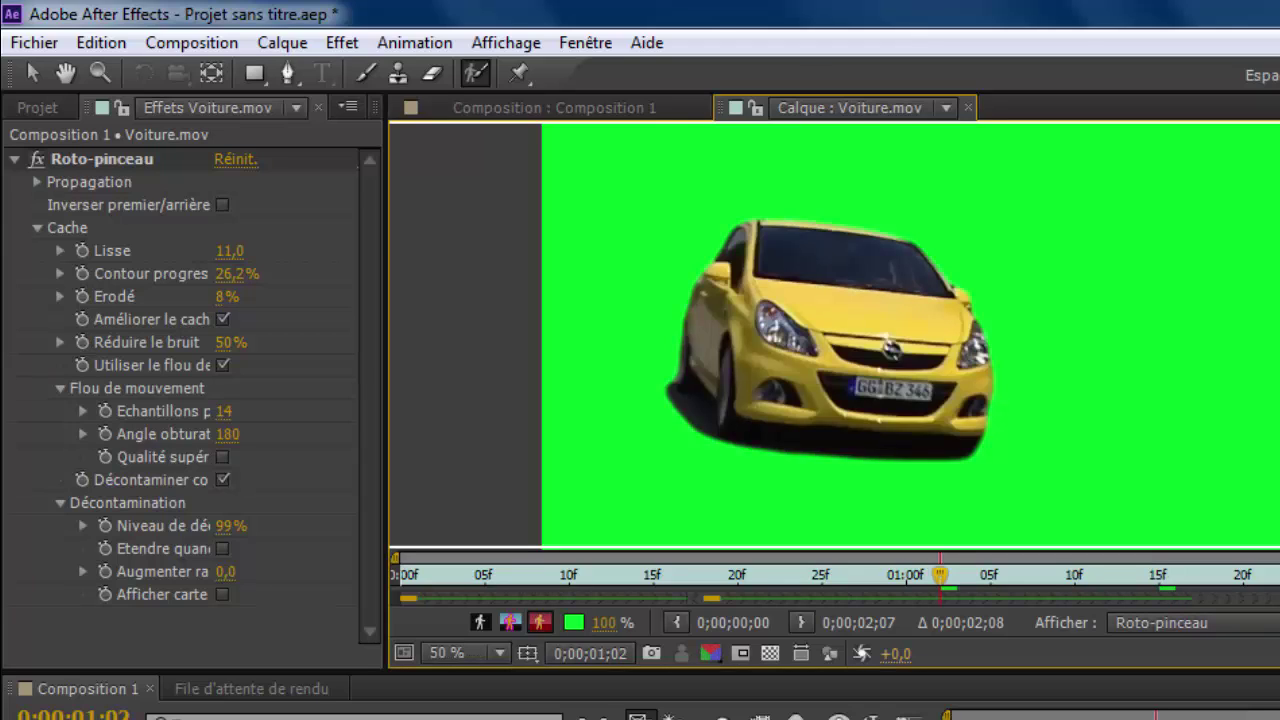
- Return to Composition 1 and import the clip nuage from the folder "van damme entre deux avions" into the project
{"action": "scroll", "coordinate": [973, 335], "scroll_direction": "down", "scroll_amount": 2}
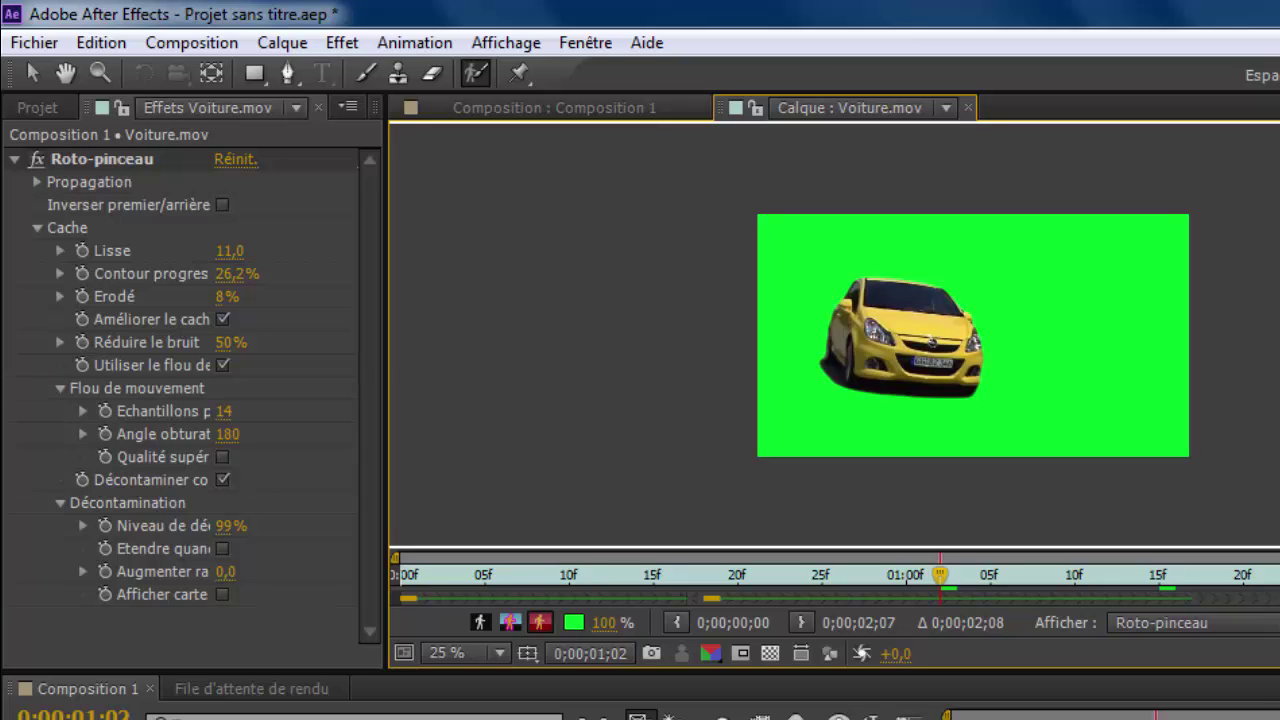
{"action": "left_click", "coordinate": [554, 108]}
{"action": "left_click", "coordinate": [37, 108]}
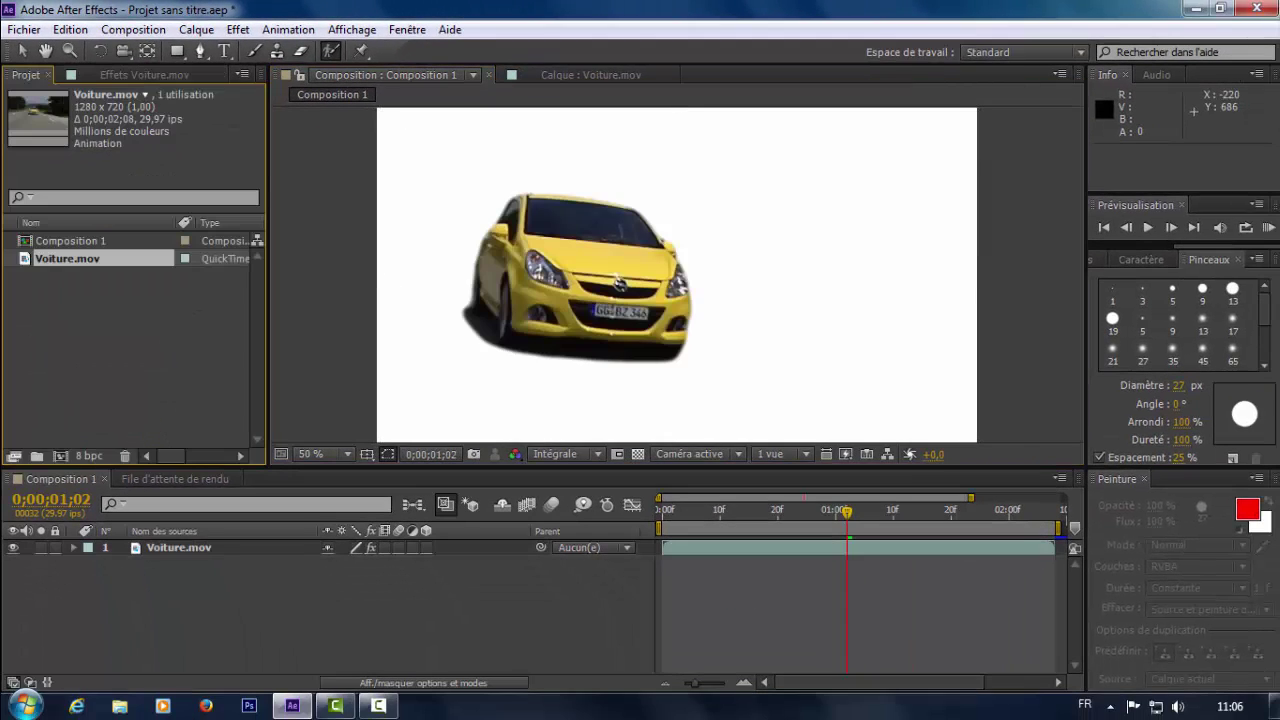
{"action": "right_click", "coordinate": [131, 334]}
{"action": "mouse_move", "coordinate": [250, 407]}
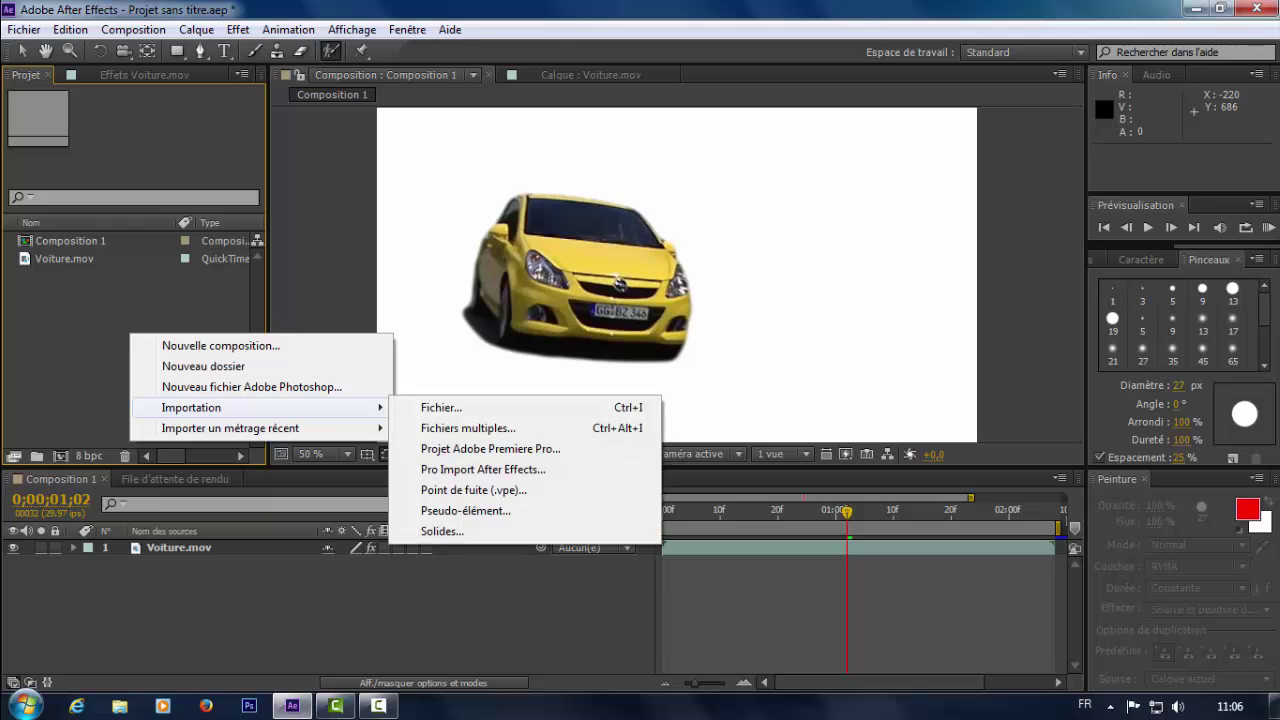
{"action": "left_click", "coordinate": [440, 407]}
{"action": "left_click", "coordinate": [343, 143]}
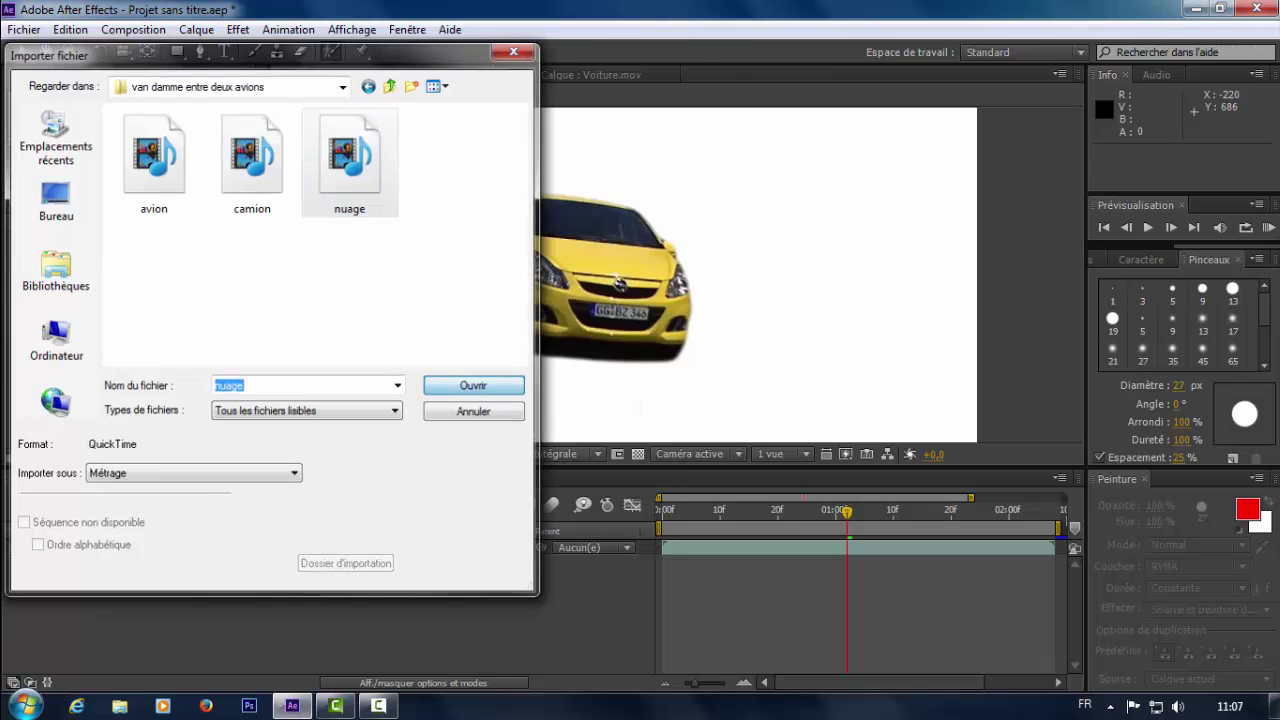
{"action": "double_click", "coordinate": [343, 143]}
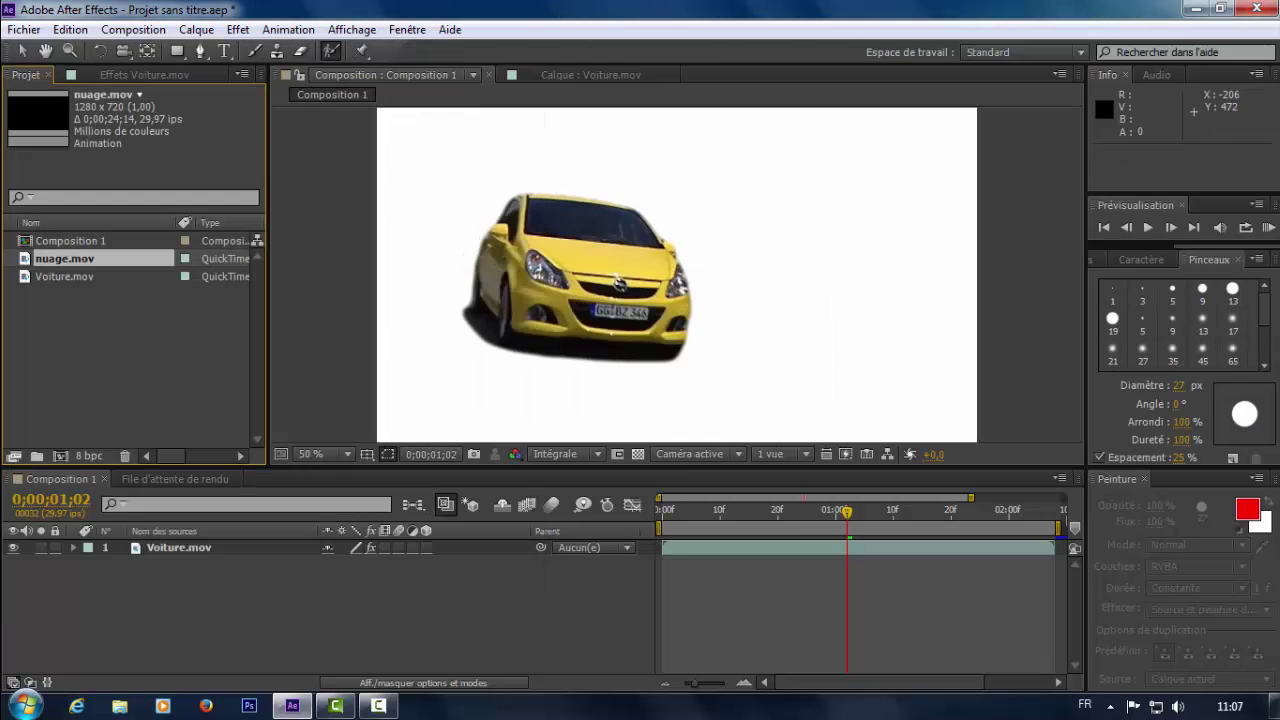
- Place nuage.mov beneath the Voiture.mov layer in Composition 1 and preview the car against the clouds
{"action": "left_click_drag", "start_coordinate": [66, 259], "coordinate": [76, 558]}
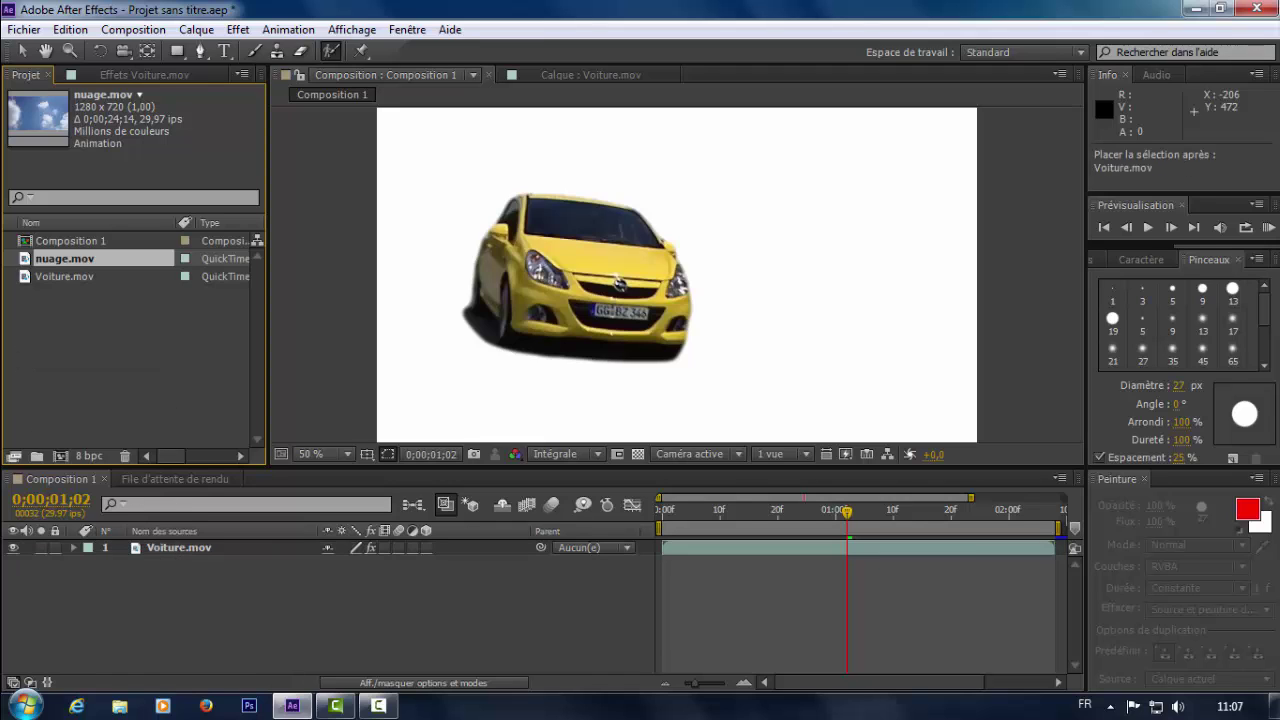
{"action": "key", "text": "KP_0"}
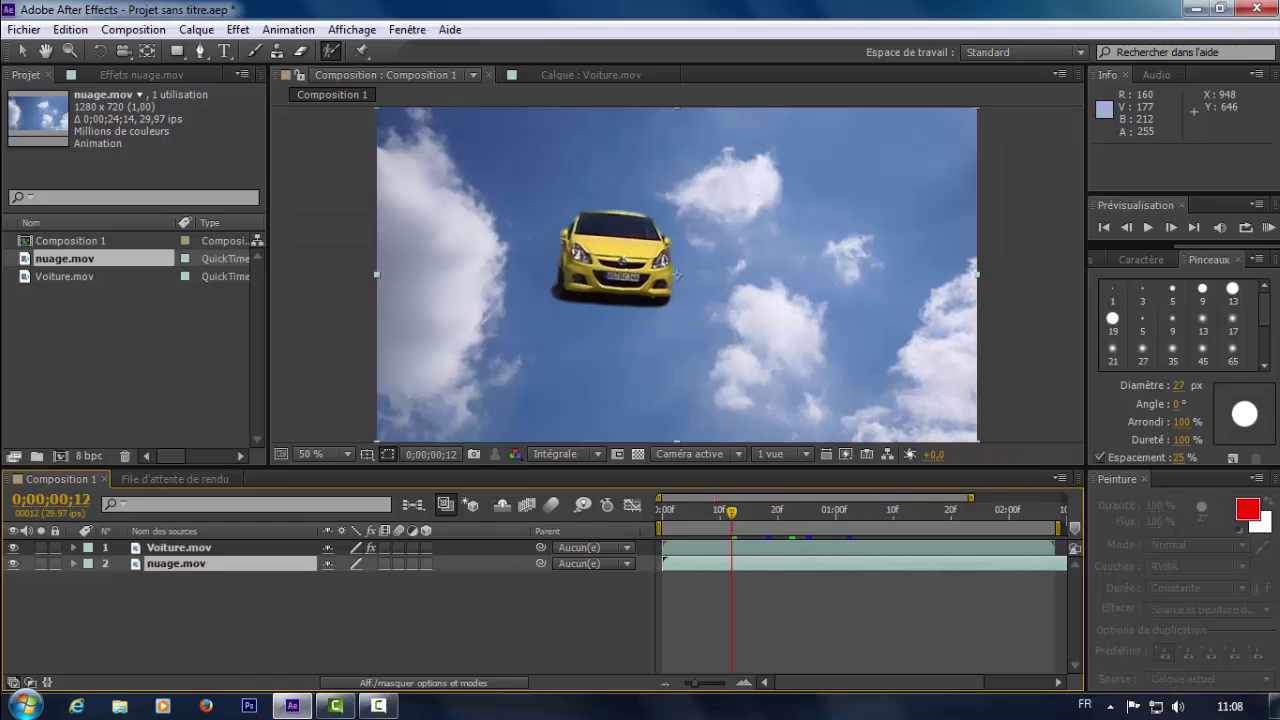
- Hide the nuage.mov layer and reopen Voiture.mov in the layer viewer at 50 % zoom on frame 0;00;00;12
{"action": "double_click", "coordinate": [678, 274]}
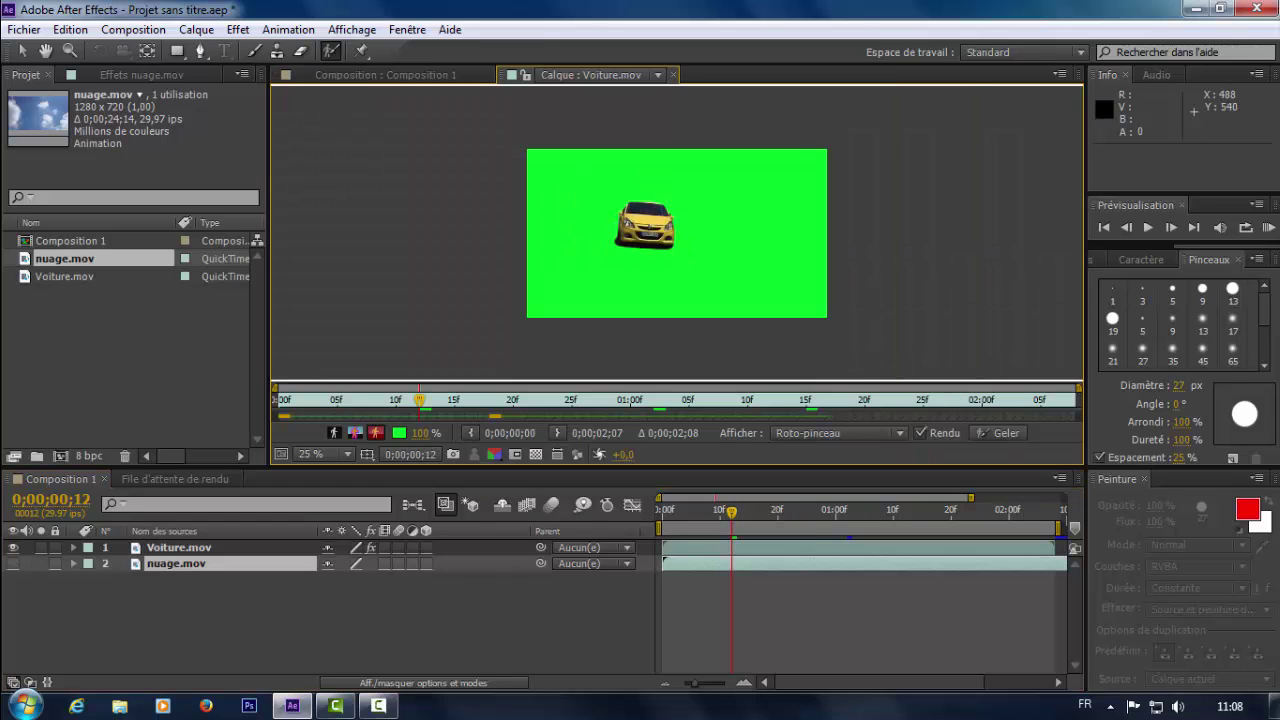
{"action": "scroll", "coordinate": [641, 276], "scroll_direction": "up", "scroll_amount": 3}
{"action": "scroll", "coordinate": [643, 284], "scroll_direction": "down", "scroll_amount": 1}
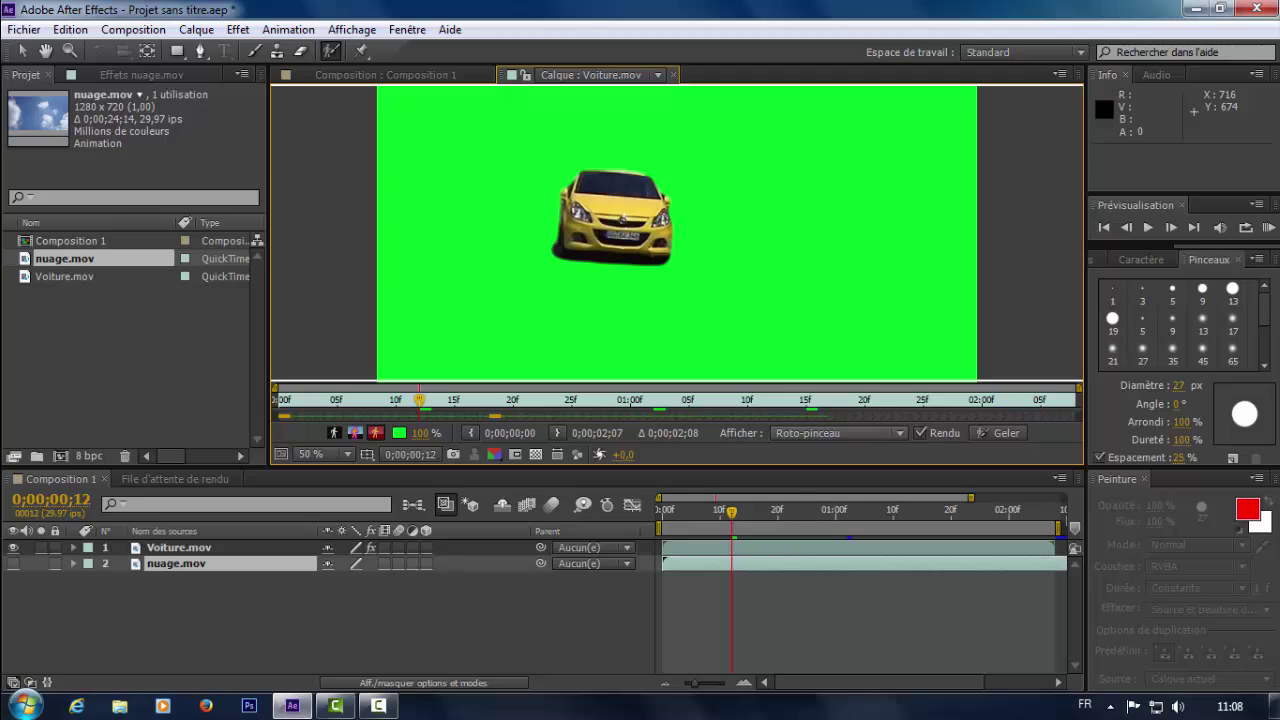